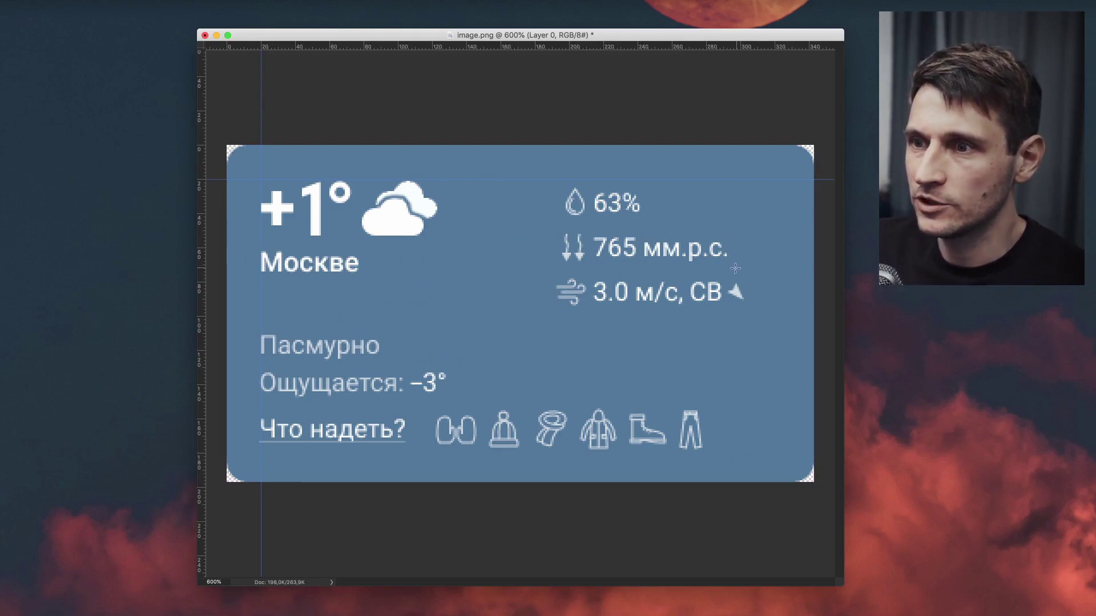
- Erase the ".р.с." after "765 мм" by stretching the plain blue background over it
left_click_drag(646, 231, 738, 268)
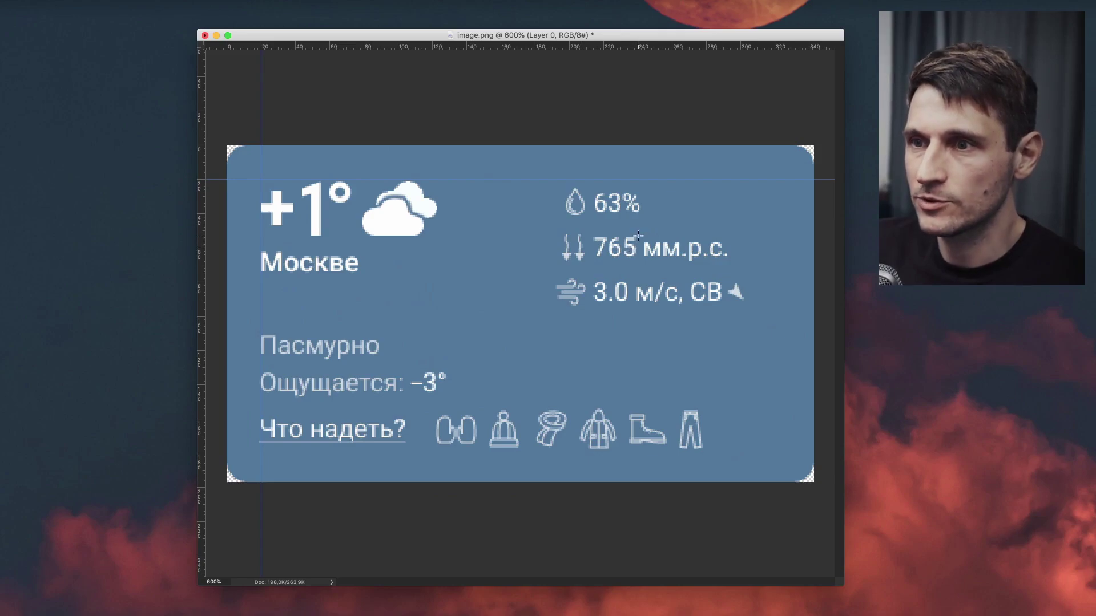
mouse_move(735, 265)
left_mouse_down()
mouse_move(752, 232)
mouse_move(713, 251)
mouse_move(639, 253)
left_mouse_up()
key("super+t")
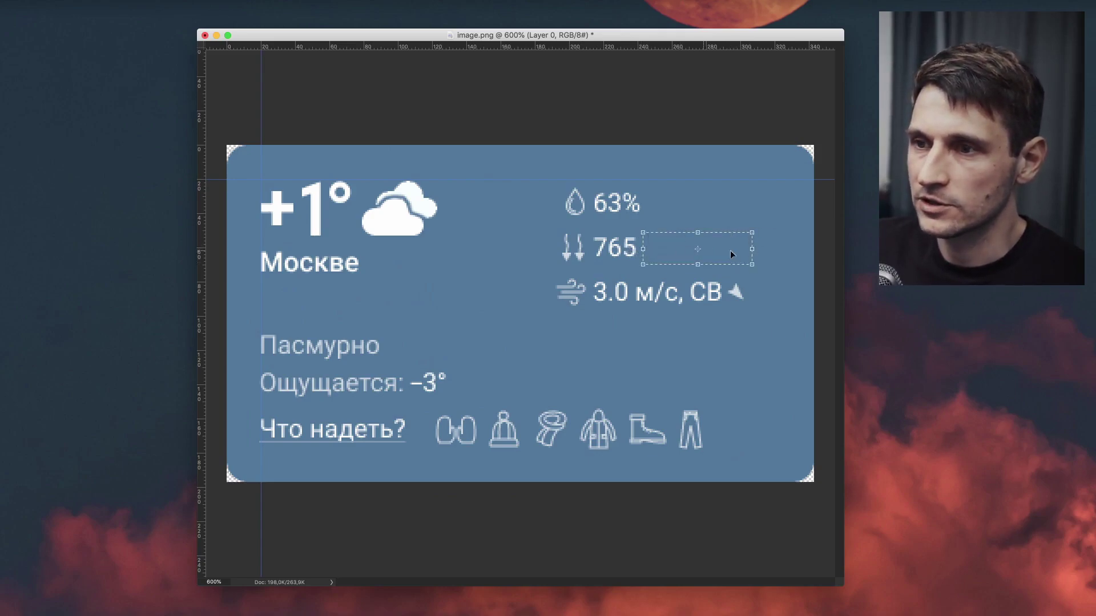
key("Escape")
key("super+t")
left_click_drag(735, 249, 681, 251)
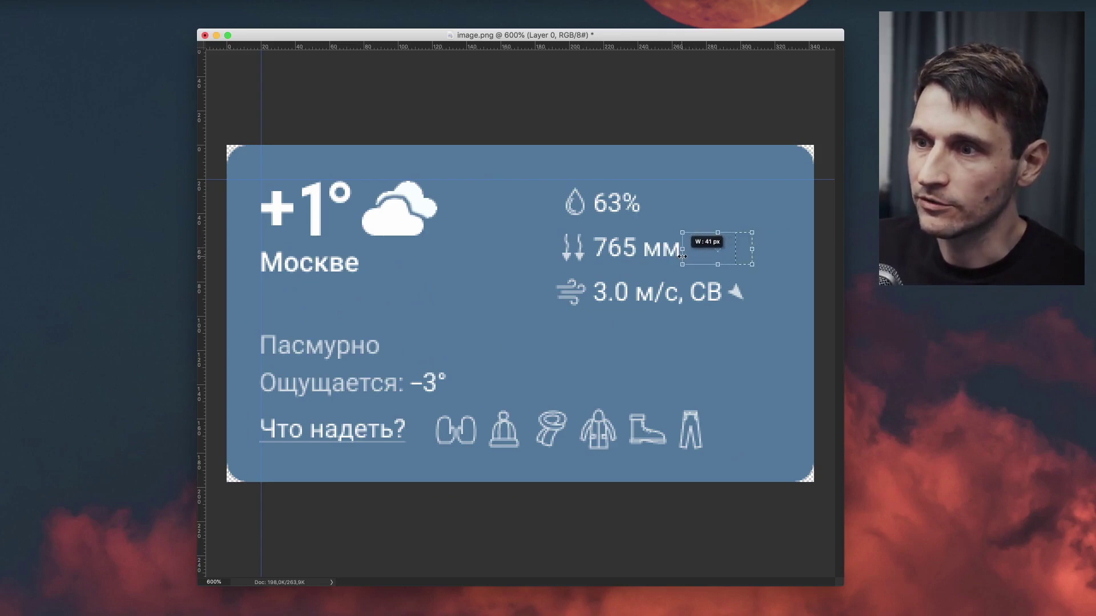
key("Return")
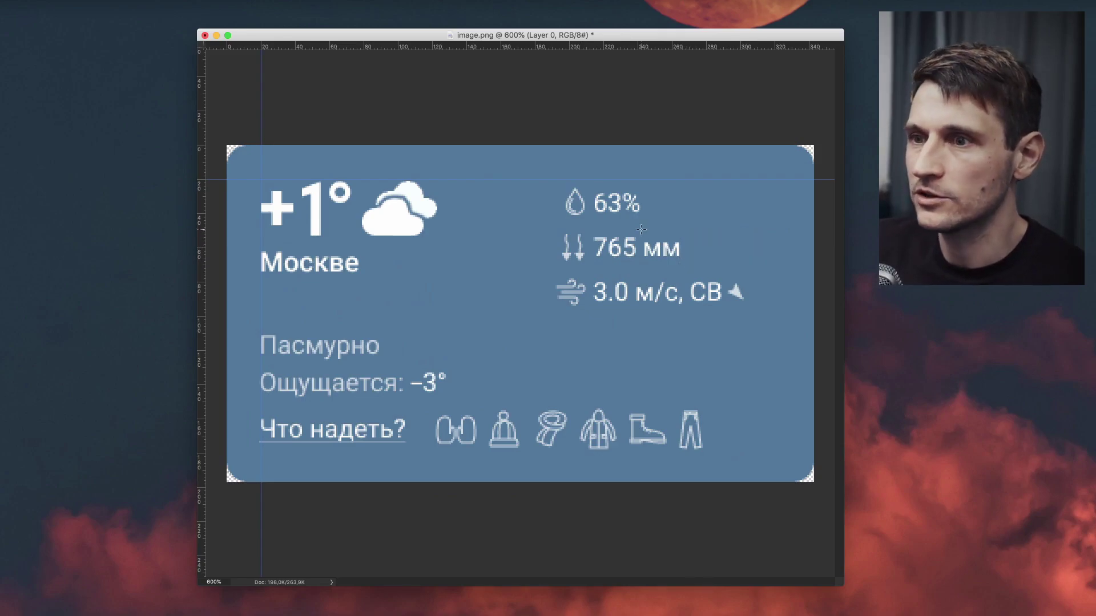
- Erase the double-arrow pressure icon beside "765 мм" by covering it with the blue background
mouse_move(586, 230)
left_mouse_down()
mouse_move(591, 268)
mouse_move(520, 252)
left_mouse_up()
key("super+t")
key("Return")
key("super+d")
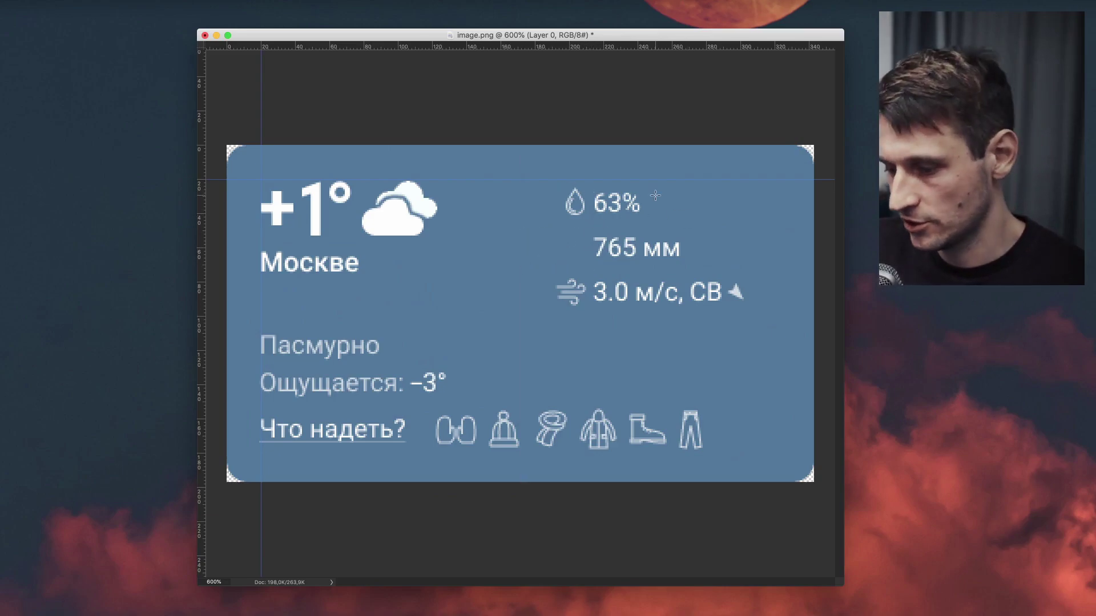
- Shift the percent sign slightly right to leave a thin space after "63"
left_click_drag(623, 187, 679, 231)
key("super+Right")
key("super+Right")
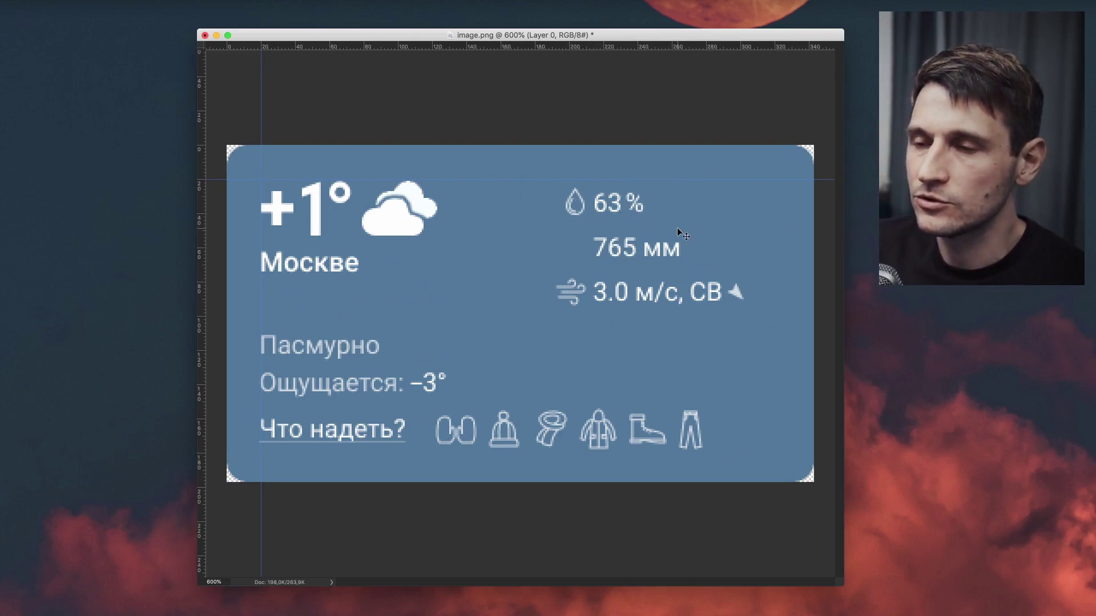
key("super+d")
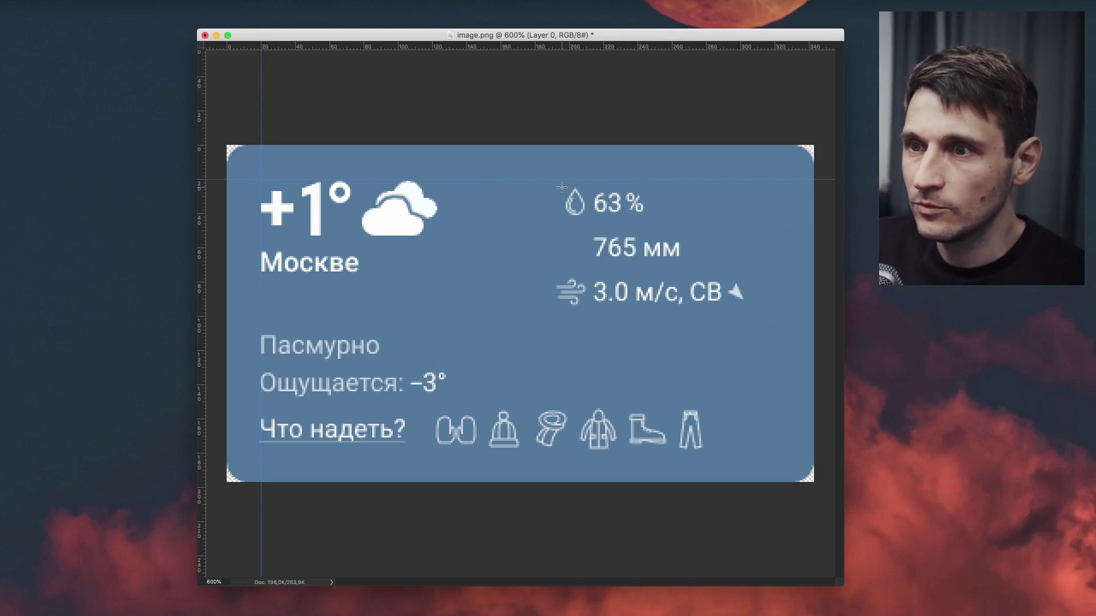
- Isolate the drop icon beside "63 %" and brighten it with Auto Tone
left_click_drag(562, 188, 588, 218)
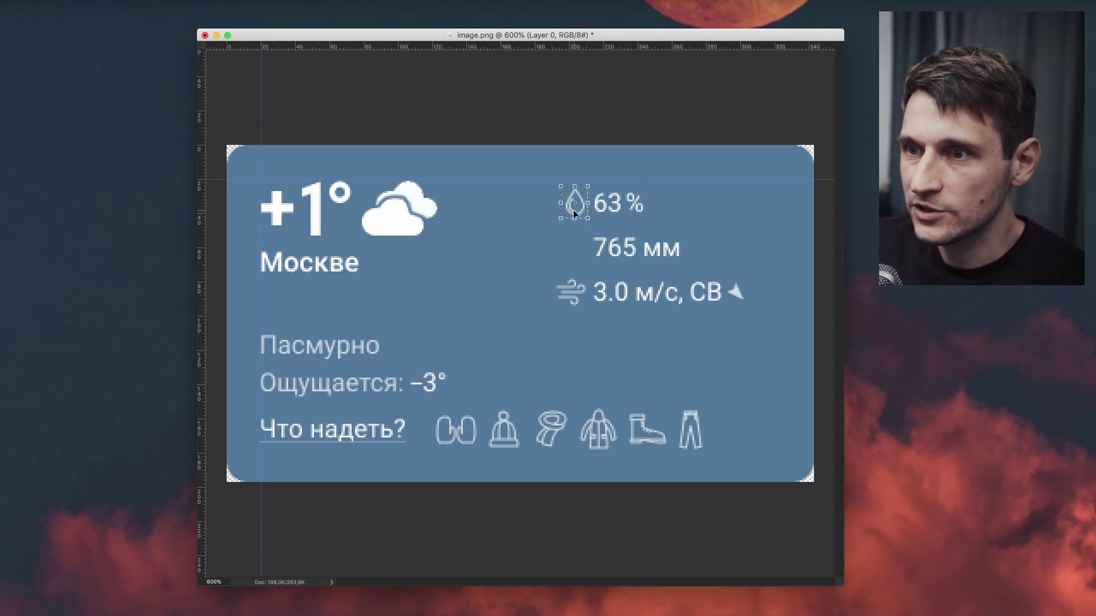
key("super+shift+l")
key("Tab")
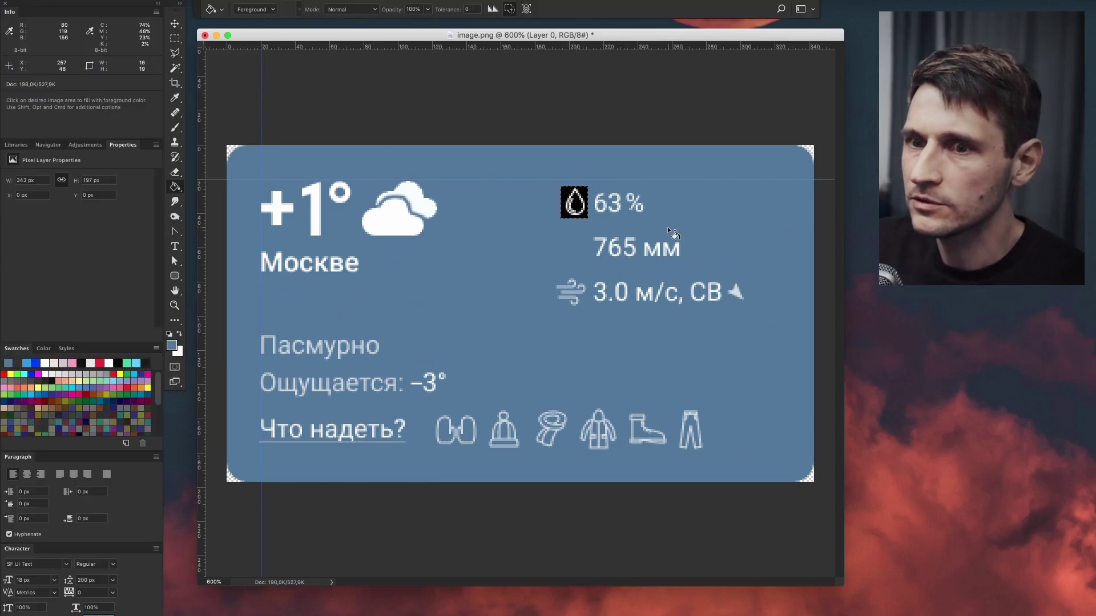
key("g")
key("super+z")
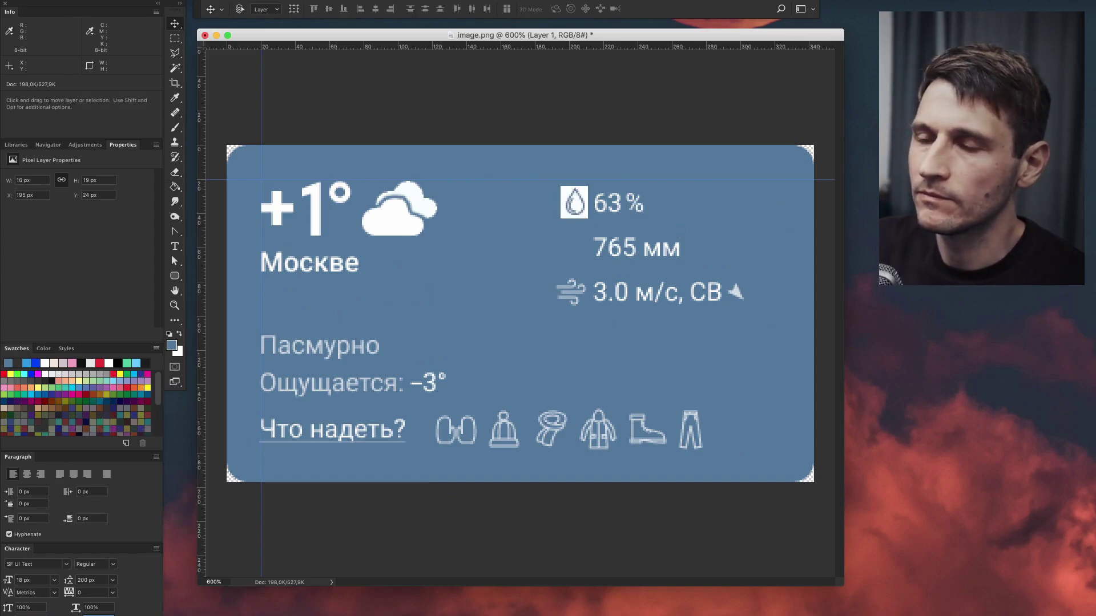
- Shrink the drop icon to 14 × 16 px, move it closer to "63 %", and fill the surrounding gap with the background blue
key("m")
left_click_drag(561, 187, 588, 190)
key("super+t")
scroll(606, 167, "up", 5)
left_click_drag(508, 286, 508, 288)
left_click_drag(465, 348, 492, 339)
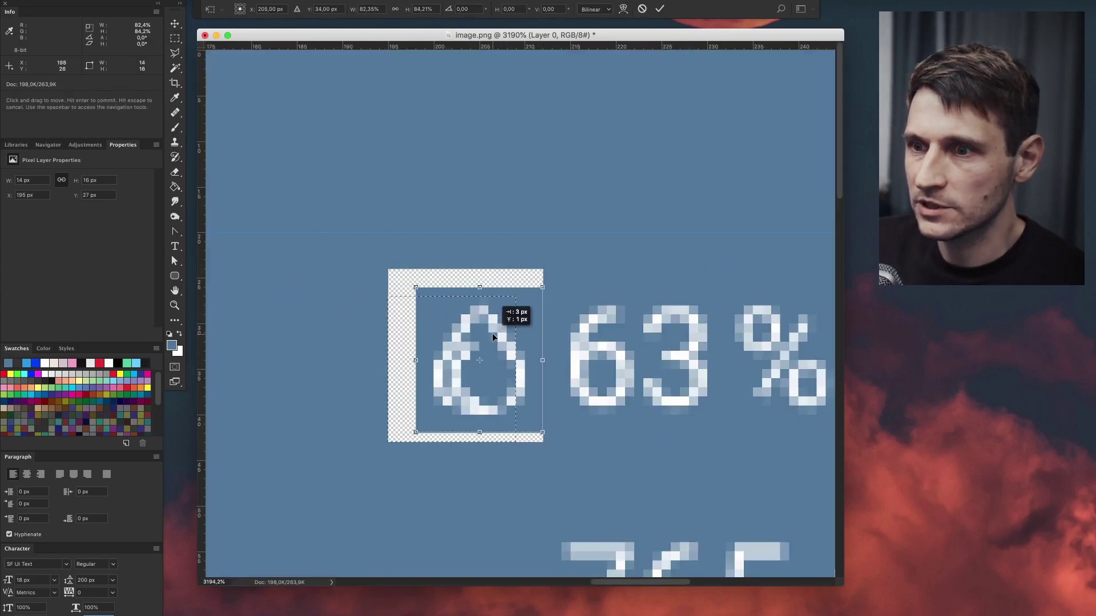
key("Return")
key("g")
left_click(529, 285)
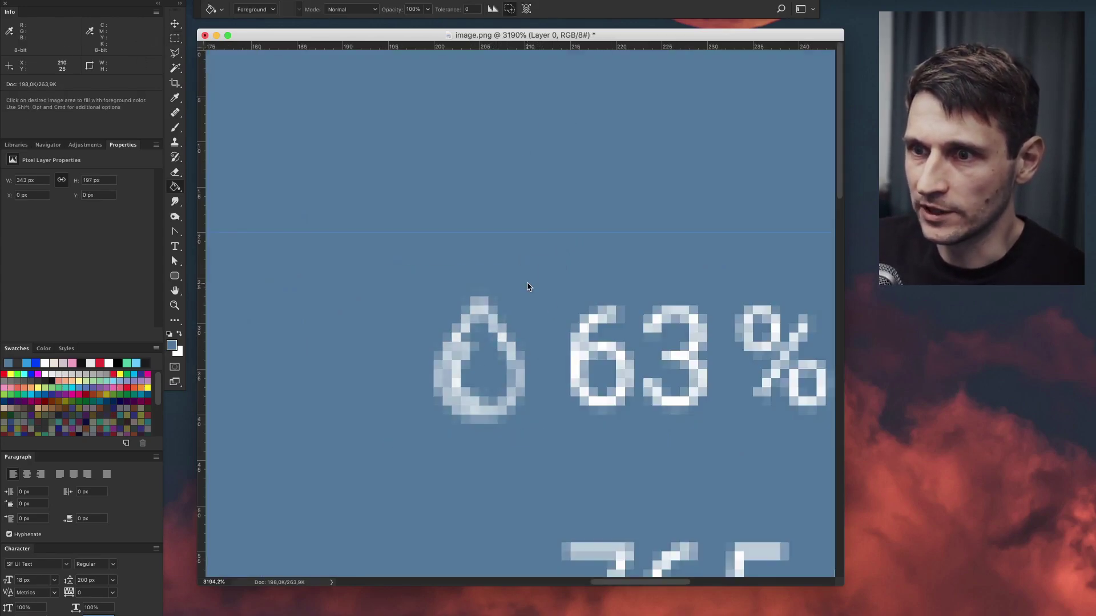
- Paint the inside of the drop icon solid white with the Brush
scroll(526, 283, "down", 5)
key("m")
left_click_drag(590, 203, 482, 152)
key("super+d")
scroll(544, 147, "up", 5)
key("b")
key("x")
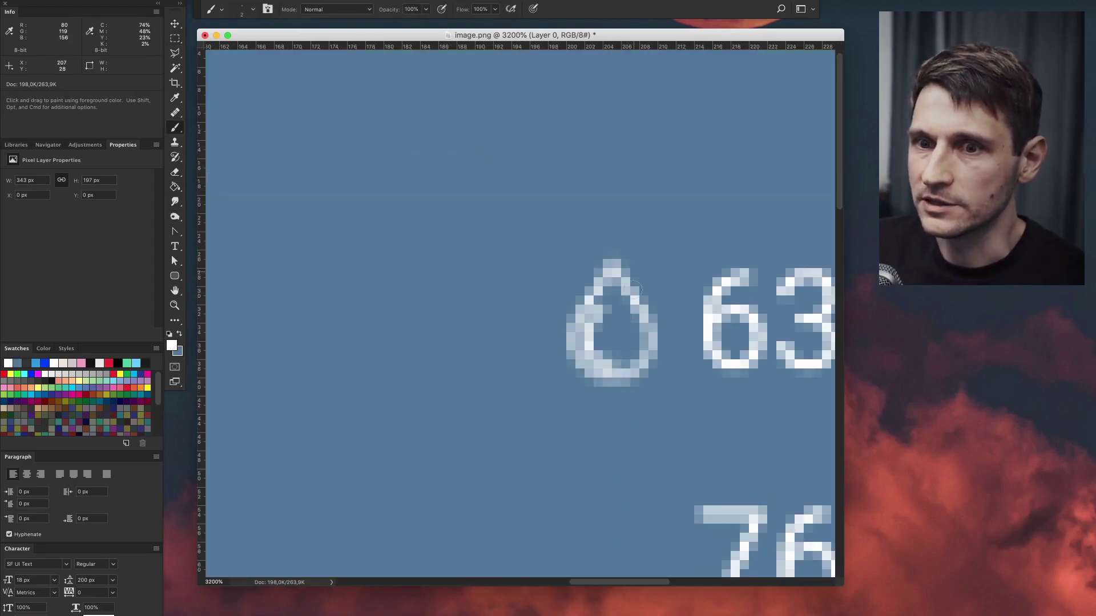
mouse_move(611, 297)
left_mouse_down()
mouse_move(587, 328)
mouse_move(600, 346)
mouse_move(613, 297)
mouse_move(625, 325)
mouse_move(625, 353)
mouse_move(614, 360)
mouse_move(616, 337)
mouse_move(615, 355)
mouse_move(638, 327)
mouse_move(610, 284)
mouse_move(598, 369)
mouse_move(603, 340)
mouse_move(629, 351)
mouse_move(610, 301)
mouse_move(627, 364)
mouse_move(630, 330)
mouse_move(607, 294)
left_mouse_up()
key("super+0")
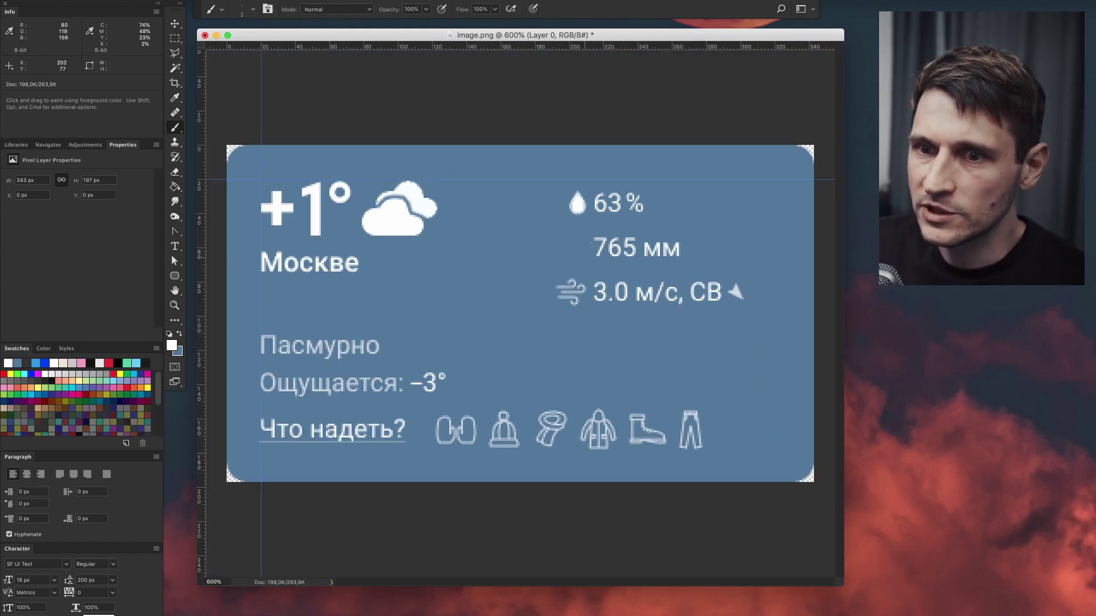
- Paint a small background-blue highlight inside the white drop icon
key("x")
scroll(593, 183, "up", 5)
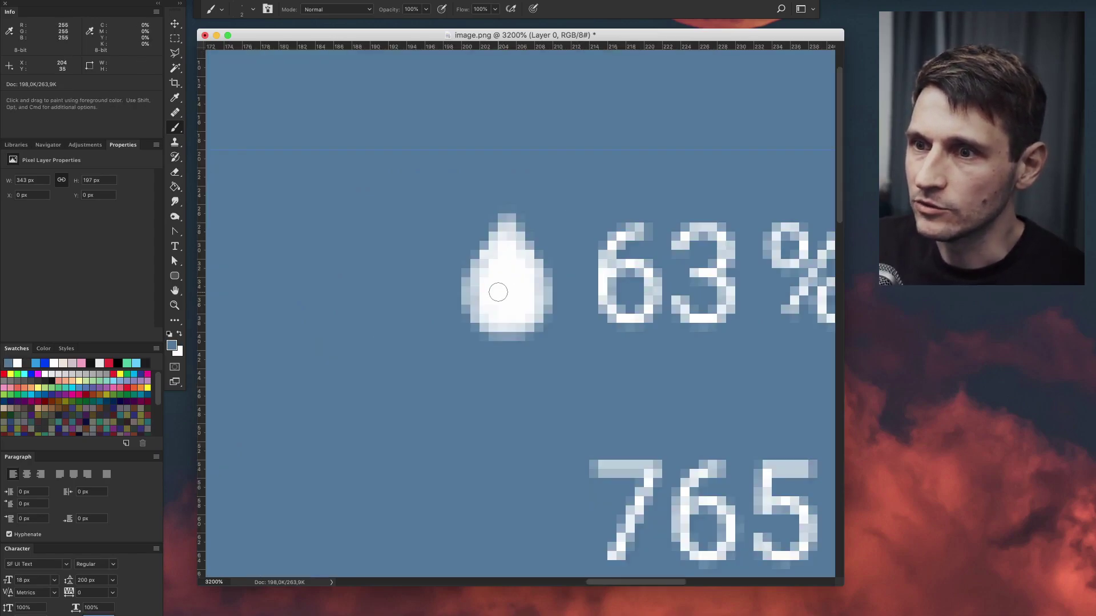
mouse_move(494, 279)
left_mouse_down()
mouse_move(506, 304)
mouse_move(495, 294)
left_mouse_up()
- Move the drop icon and "63 %" together to just right of the cloud icon, near the horizontal guide
key("super+minus")
key("super+minus")
key("super+minus")
key("super+minus")
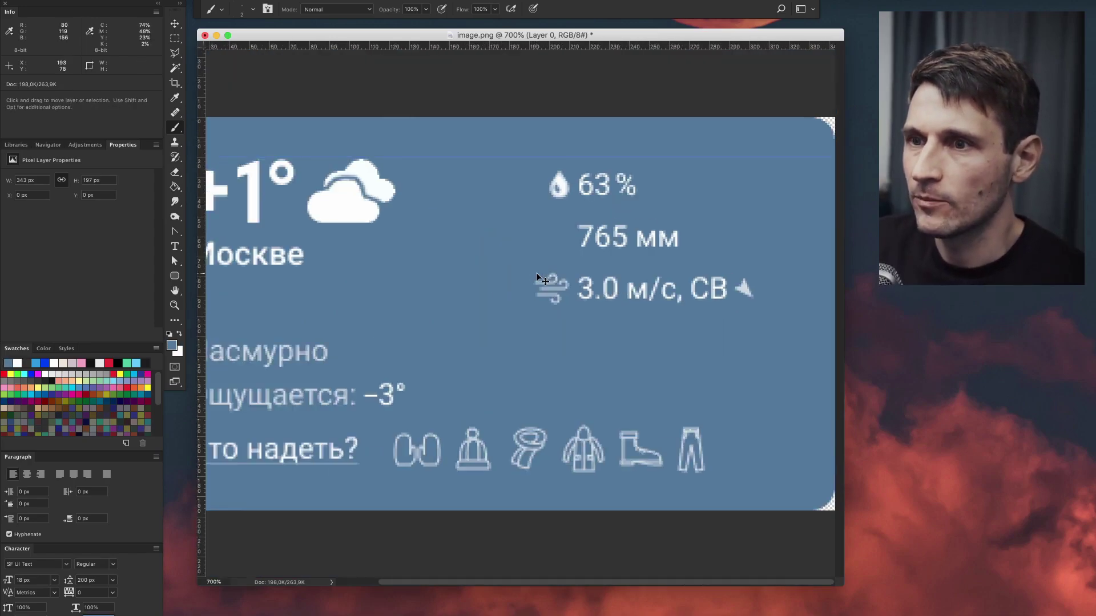
key("super+minus")
key("m")
mouse_move(564, 185)
left_mouse_down()
mouse_move(658, 222)
mouse_move(491, 203)
mouse_move(531, 206)
left_mouse_up()
key("v")
key("Up")
key("Up")
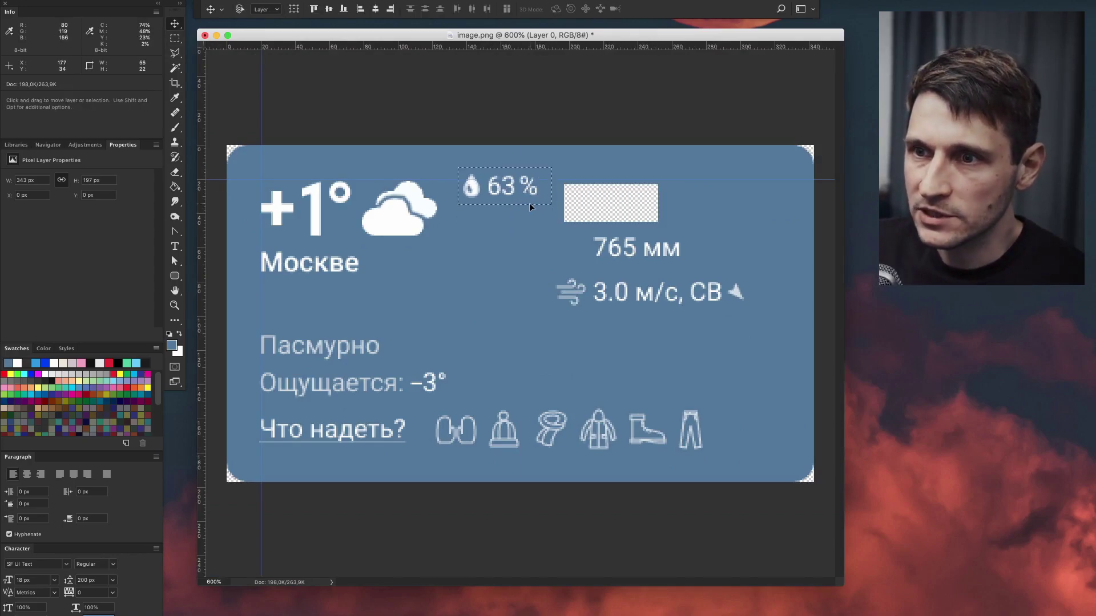
key("Up")
key("super+d")
- Move "765 мм" up beside "63 %" to continue the same row
key("m")
mouse_move(580, 235)
left_mouse_down()
mouse_move(714, 267)
mouse_move(691, 266)
mouse_move(602, 197)
mouse_move(613, 200)
left_mouse_up()
key("v")
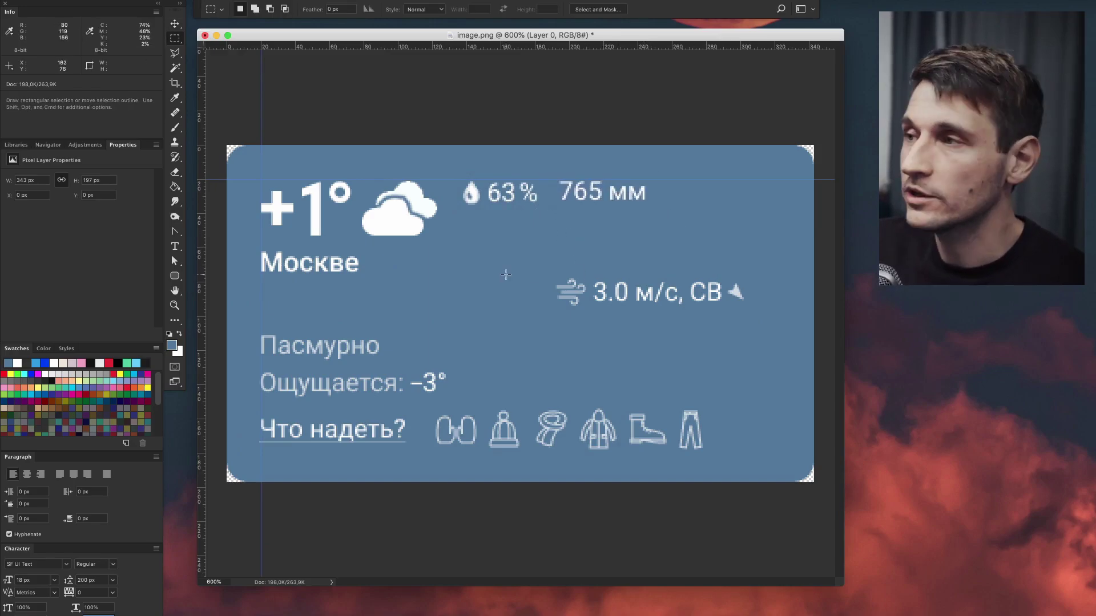
- Erase the wind icon in front of "3.0 м/с, СВ" by stretching the blue background over it
key("Tab")
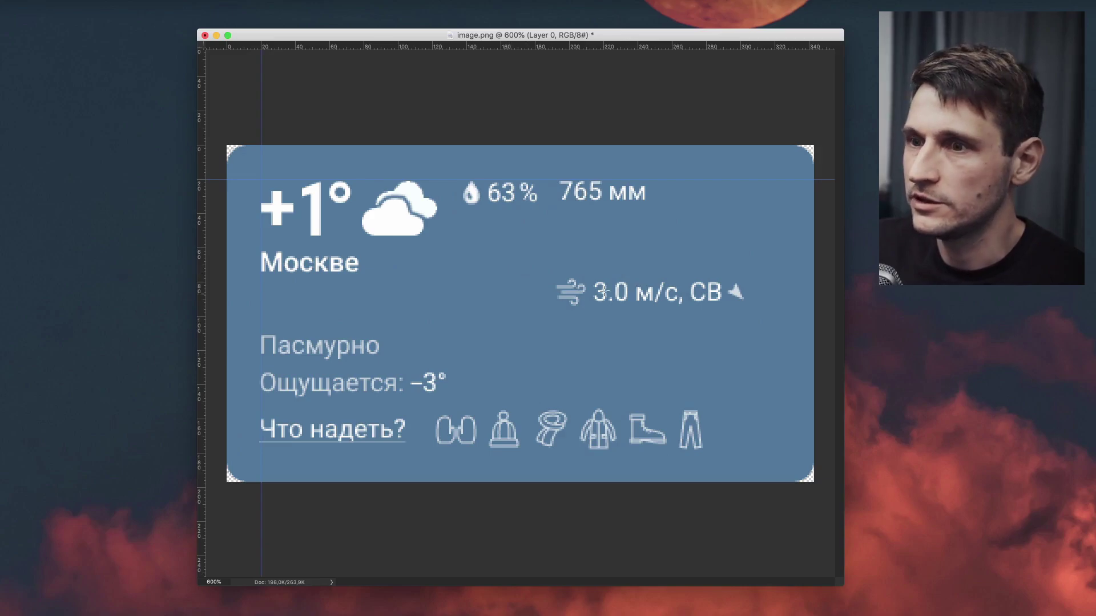
left_click_drag(533, 269, 540, 316)
key("super+t")
mouse_move(542, 294)
left_mouse_down()
mouse_move(753, 283)
mouse_move(773, 316)
left_mouse_up()
key("Return")
- Shift "м/с, СВ" and its arrow left over the ".0" so the wind text reads "3 м/с, СВ"
key("ctrl+Left")
key("ctrl+Left")
key("ctrl+Left")
key("ctrl+Left")
key("ctrl+Left")
key("ctrl+Left")
key("ctrl+Left")
key("ctrl+Left")
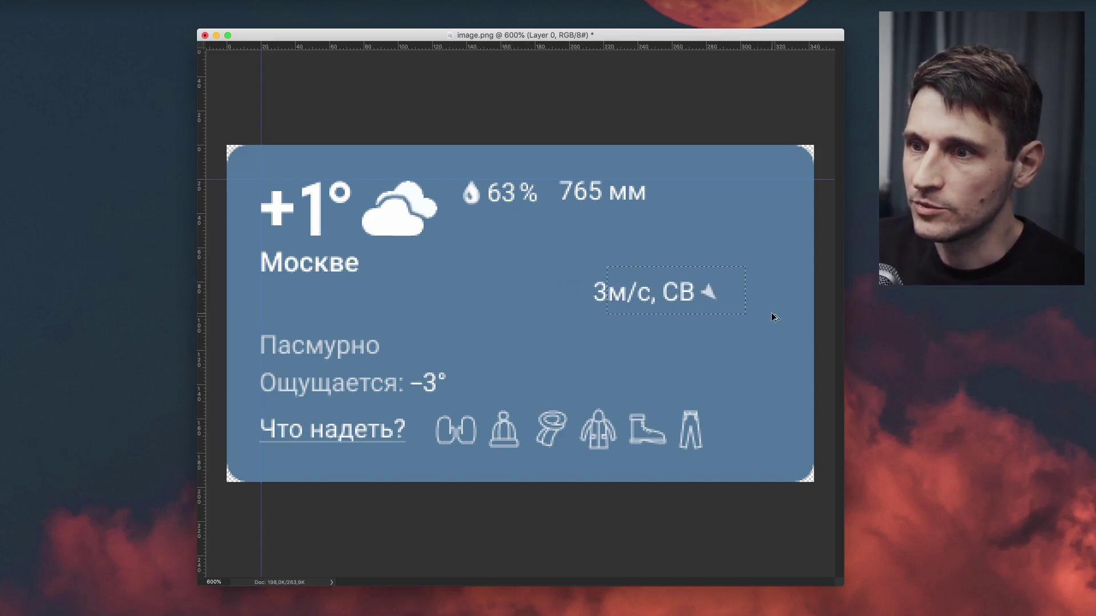
key("Right")
key("Right")
key("ctrl+d")
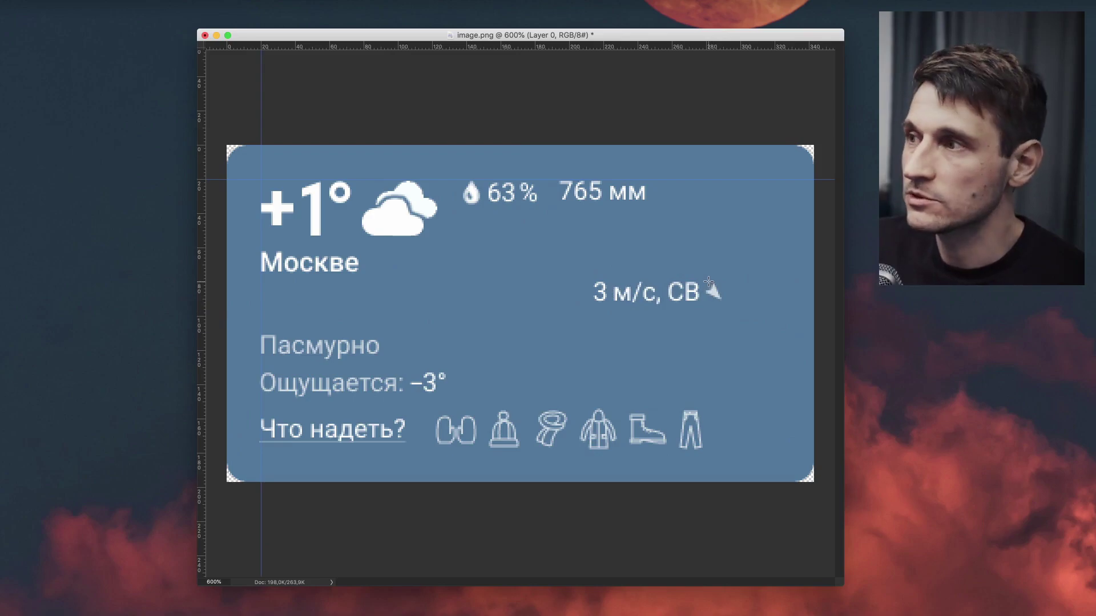
- Move the wind-direction arrow in front of "3 м/с" and brighten it using a Screen-blended copy merged into the image
left_click_drag(704, 276, 764, 315)
mouse_move(703, 279)
left_mouse_down()
mouse_move(726, 309)
mouse_move(577, 305)
left_mouse_up()
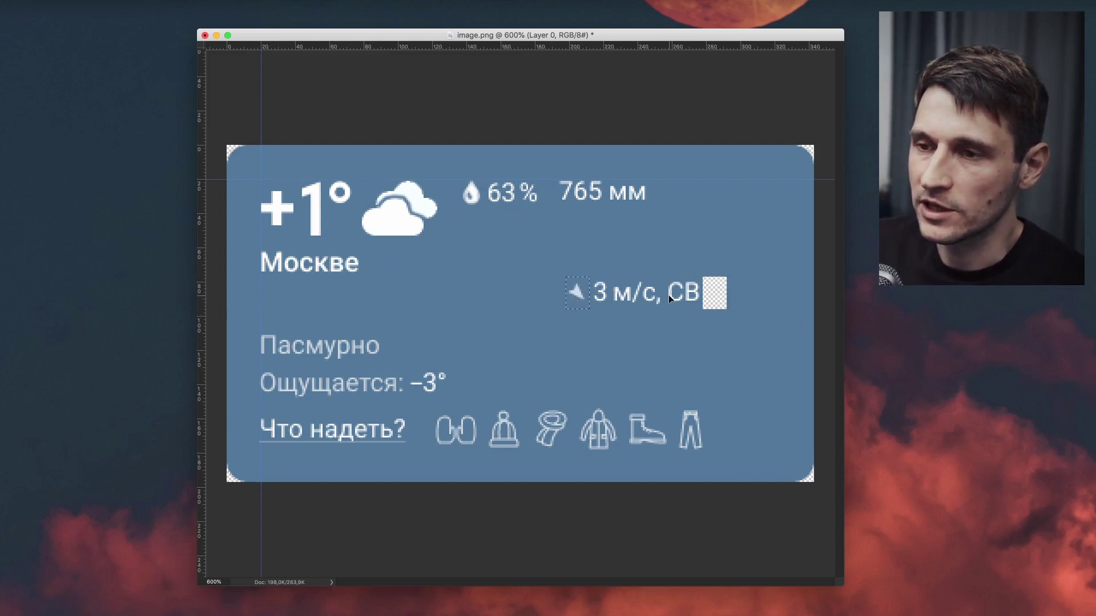
key("super+j")
key("Tab")
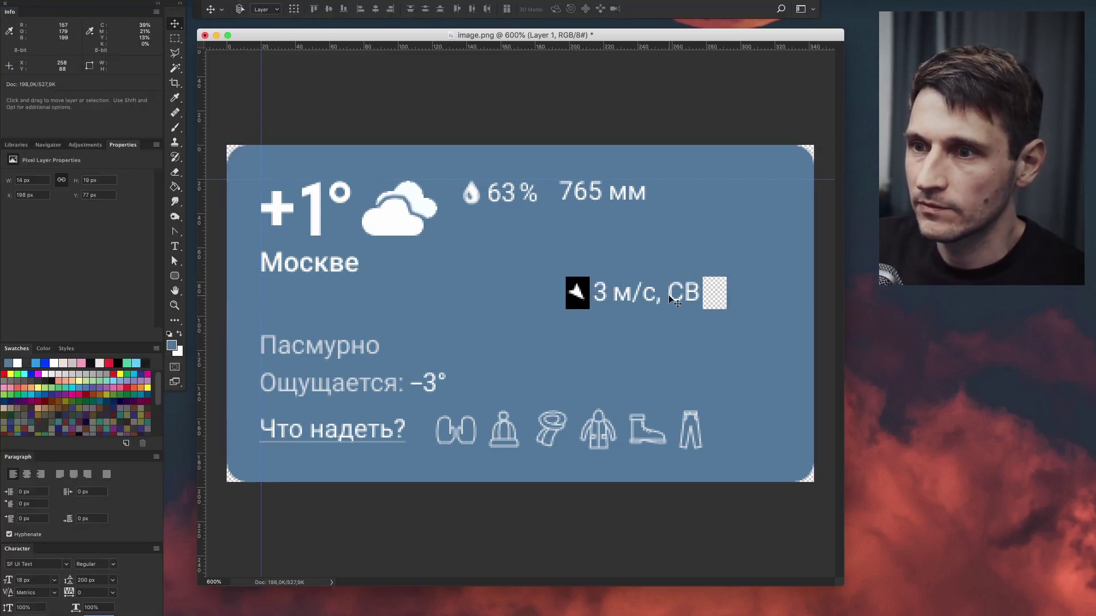
key("alt+shift+s")
key("super+e")
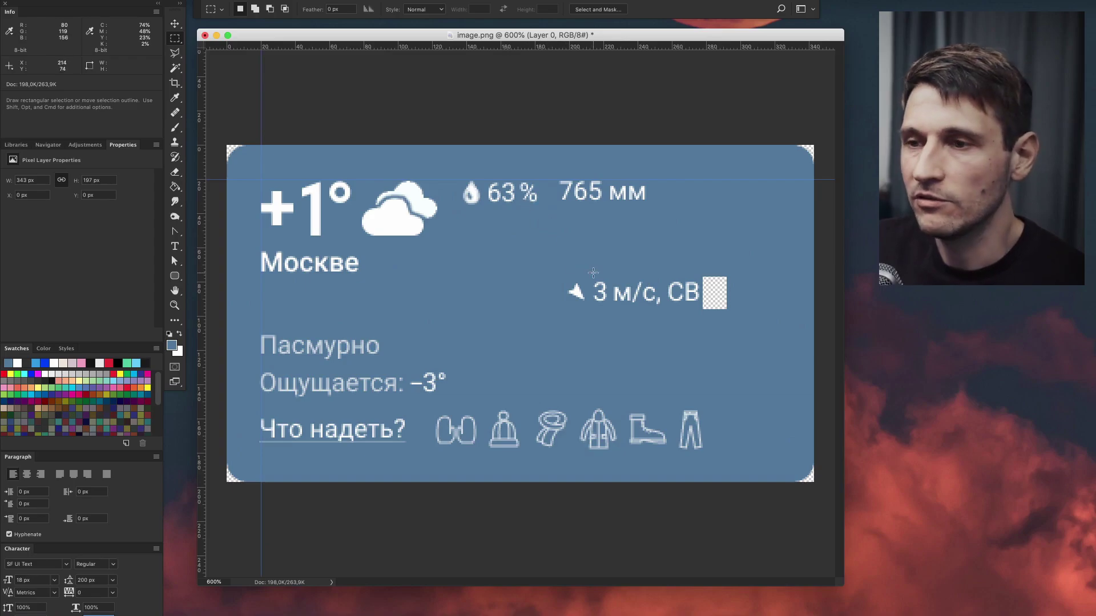
- Erase ", СВ" and the transparent hole after "3 м/с" with the blue background
mouse_move(742, 272)
left_mouse_down()
mouse_move(752, 317)
mouse_move(657, 297)
left_mouse_up()
key("super+t")
key("Return")
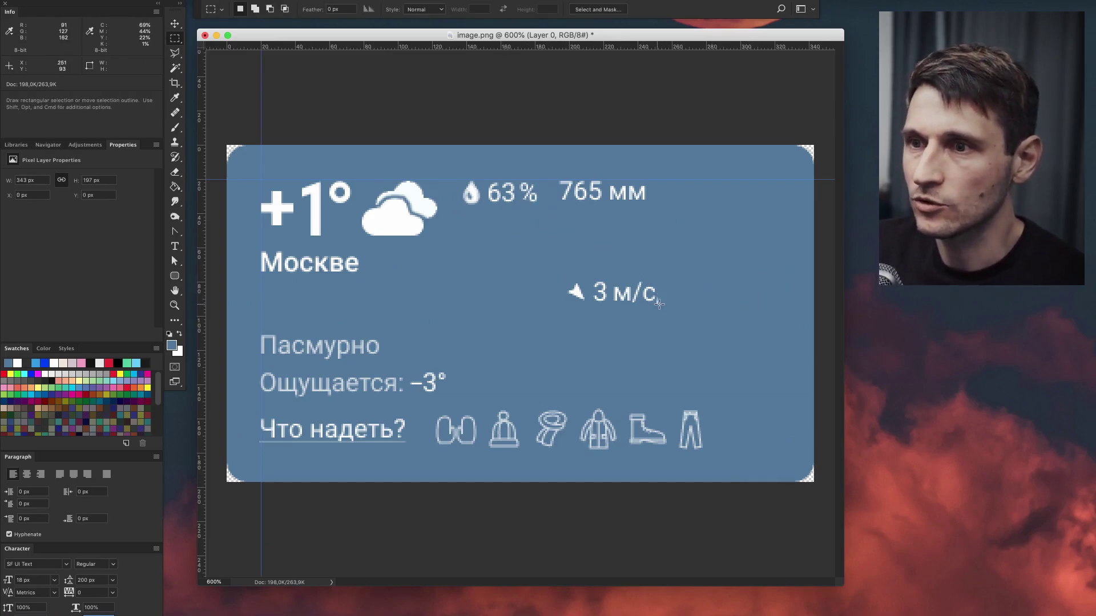
- Move the arrow and "3 м/с" up beside "765 мм" and align the weather values in one row
mouse_move(564, 278)
left_mouse_down()
mouse_move(674, 313)
mouse_move(670, 324)
mouse_move(718, 208)
left_mouse_up()
key("v")
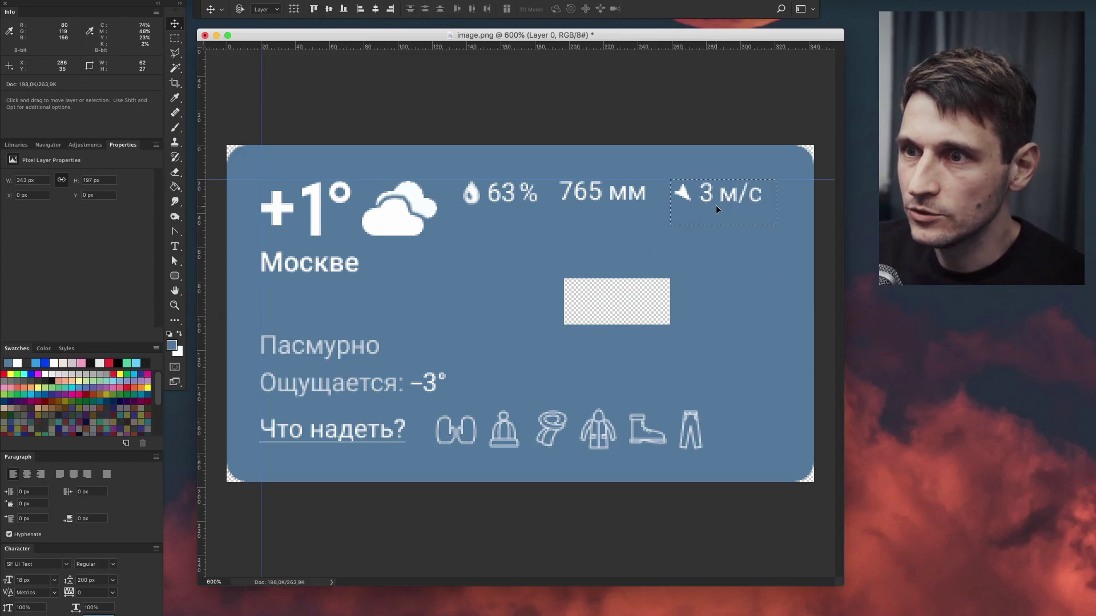
key("Up")
key("Up")
key("m")
left_click_drag(655, 219, 592, 196)
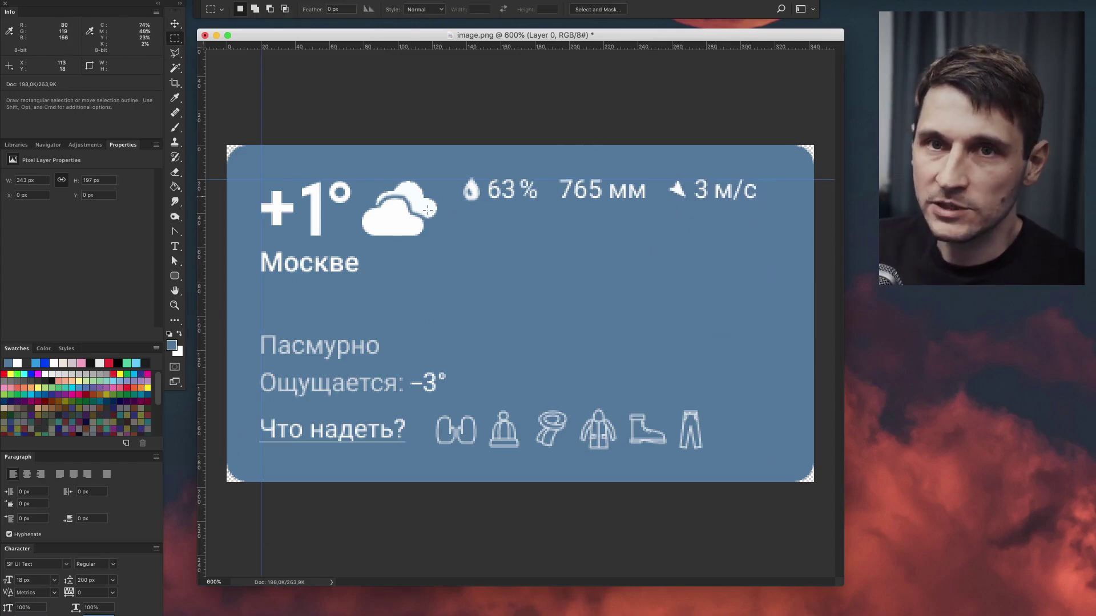
- Erase "Пасмурно" and shorten "Ощущается:" to "Ощ" by moving "−3°" left over the rest of the word
left_click_drag(389, 325, 425, 363)
key("ctrl+t")
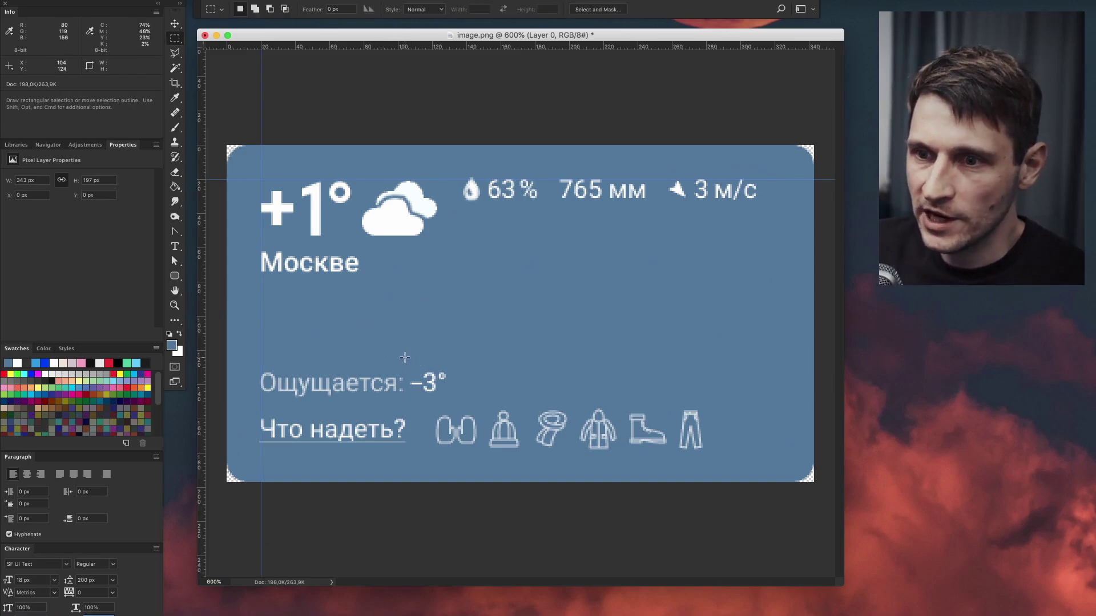
left_click_drag(405, 357, 570, 399)
key("v")
key("shift+Left")
key("shift+Left")
key("shift+Left")
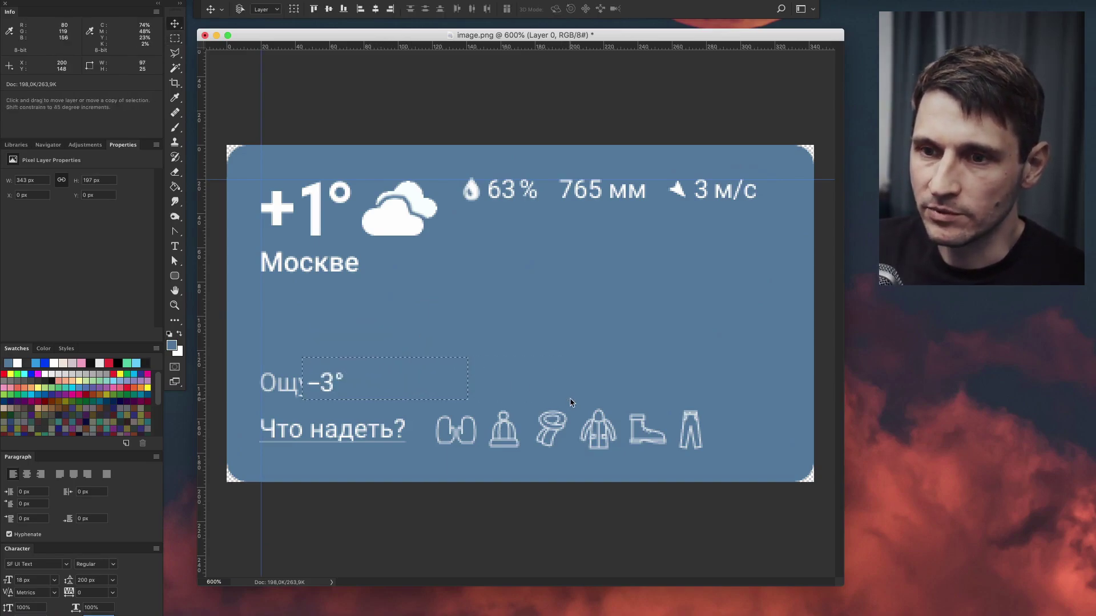
key("Left")
key("Left")
key("ctrl+d")
key("m")
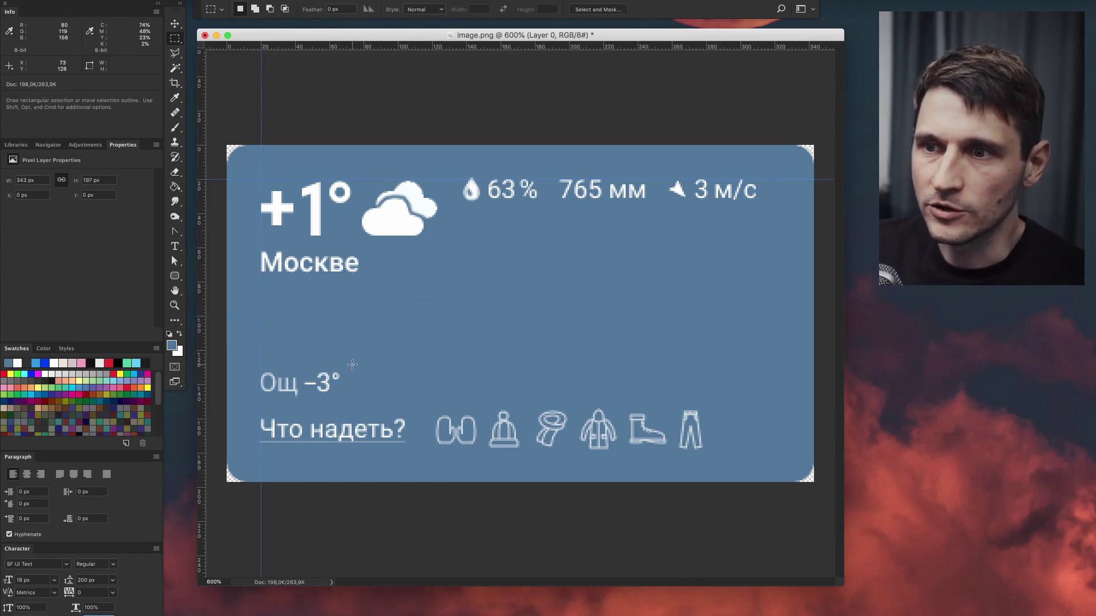
left_click_drag(353, 364, 251, 403)
key("v")
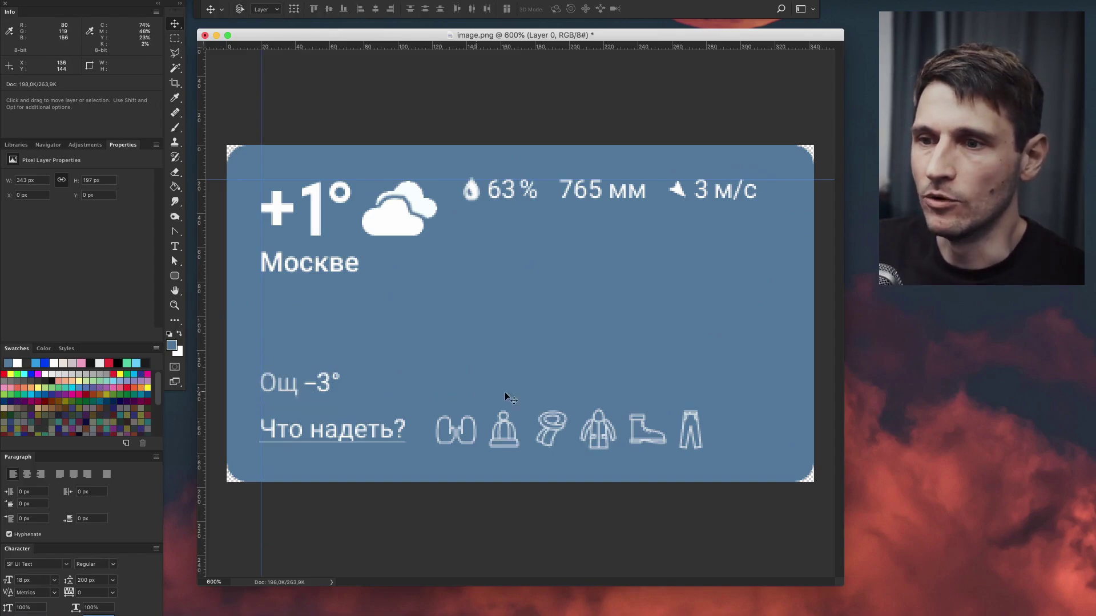
- Erase the underlined "Что надеть?" by stretching the blue background over it
key("m")
left_click_drag(420, 400, 263, 441)
key("super+t")
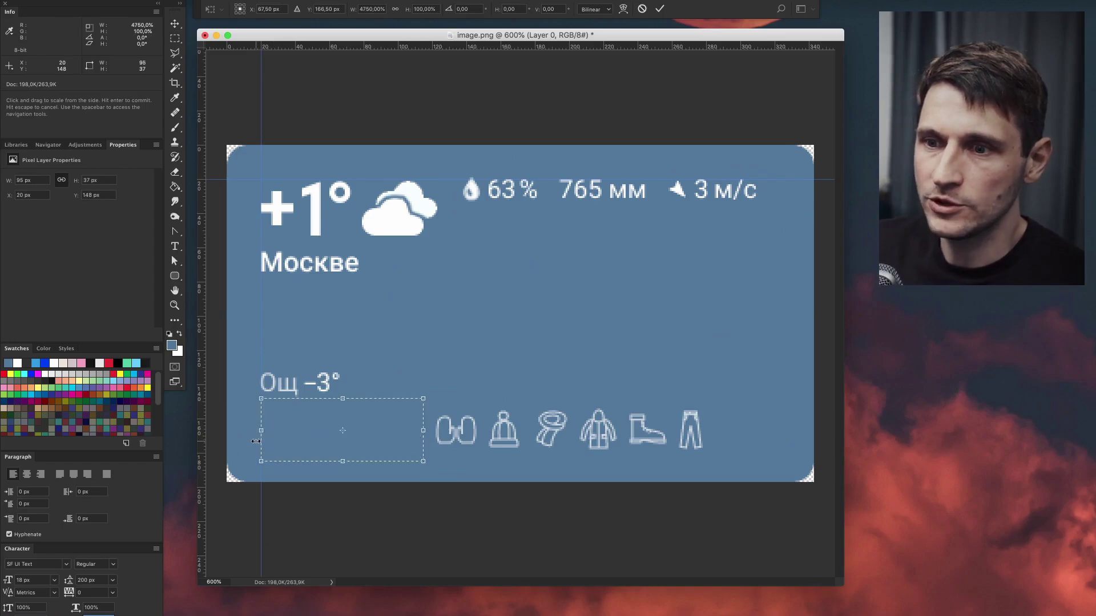
key("Return")
key("super+d")
- Copy the row of clothing icons onto its own layer and move it about 56 px up and 35 px left
left_click_drag(405, 404, 723, 464)
key("super+j")
key("v")
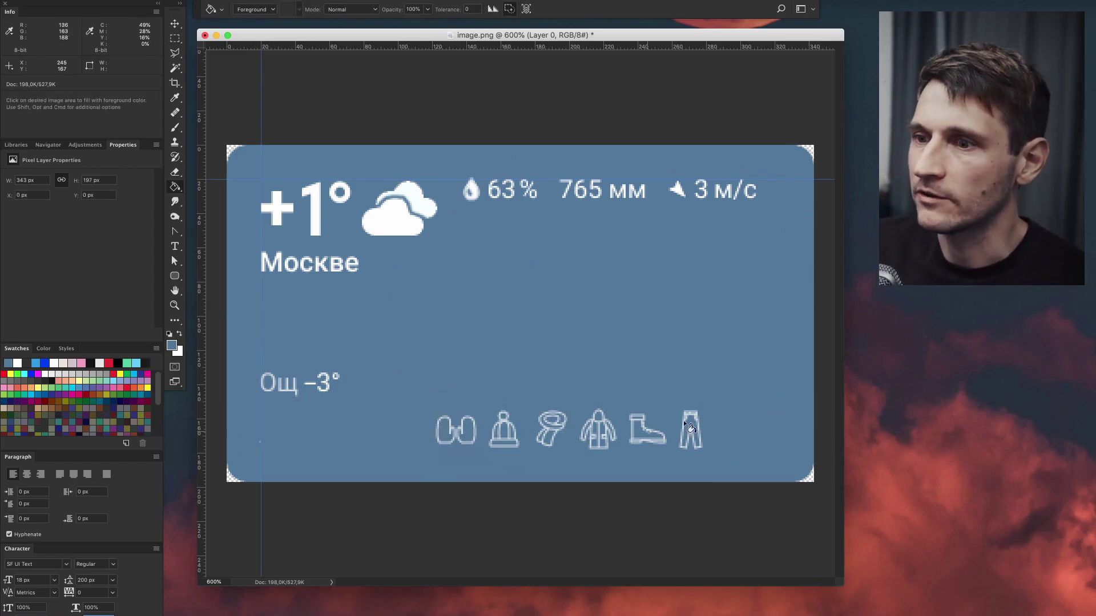
left_click_drag(598, 384, 538, 286)
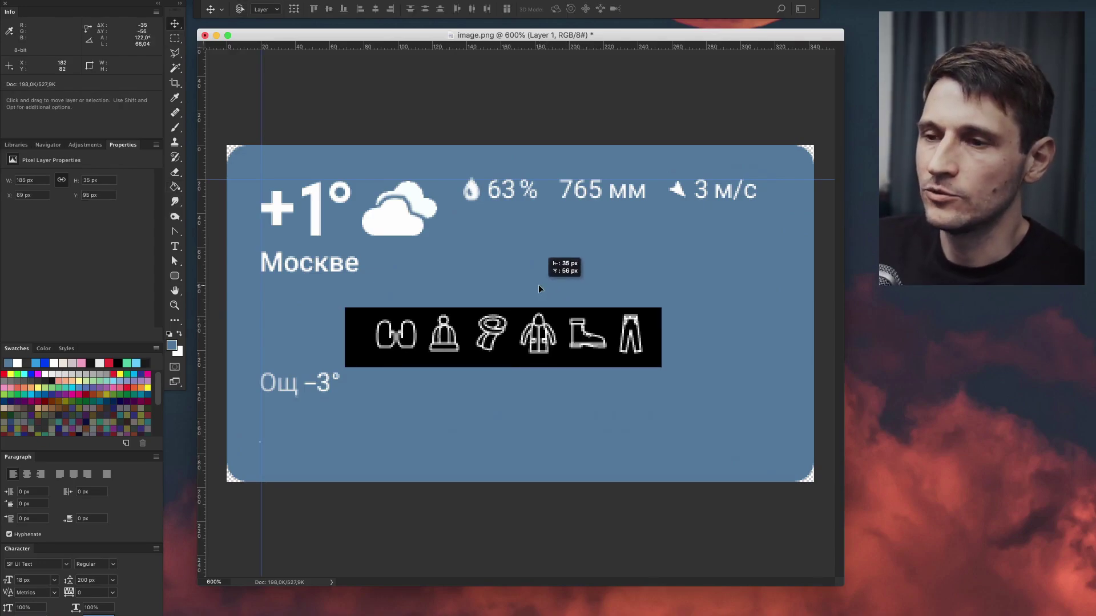
- Set the clothing icons layer to Screen blending and shift it 11 px right
key("alt+shift+s")
key("Right")
key("shift+Right")
key("shift+Right")
key("shift+Left")
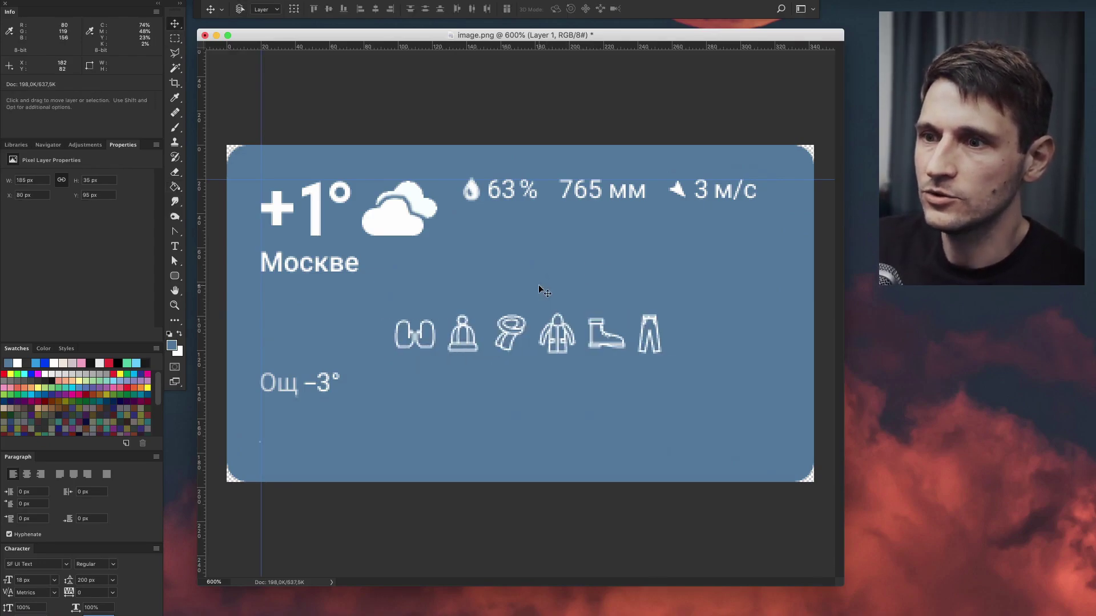
- Move the "Ощ −3°" text down about 33 px on the image layer, near the card's lower edge
key("super+e")
key("m")
left_click_drag(249, 358, 362, 451)
key("v")
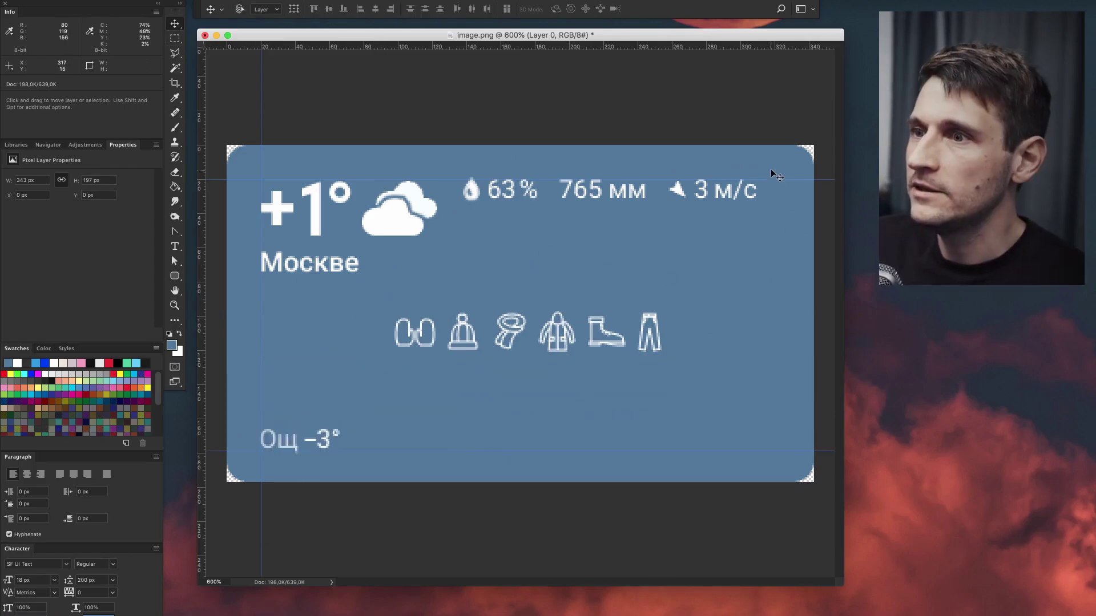
- Move the humidity, pressure and wind readings down beside "Ощ −3°" and nudge them up 1 px to align
key("m")
left_click_drag(776, 165, 452, 214)
key("v")
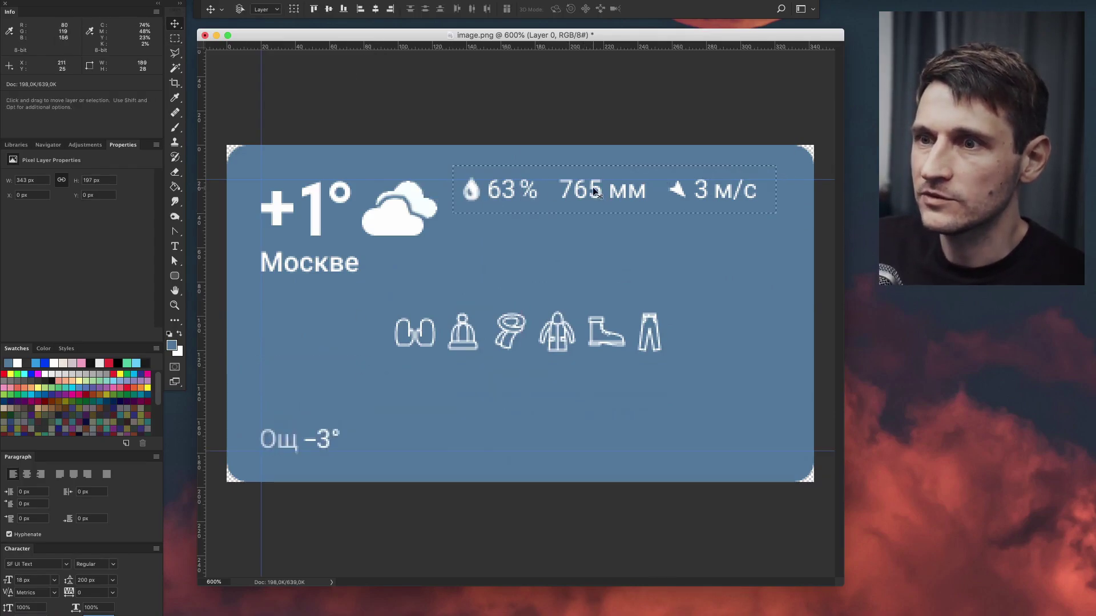
mouse_move(574, 277)
left_mouse_down()
mouse_move(554, 368)
mouse_move(504, 436)
left_mouse_up()
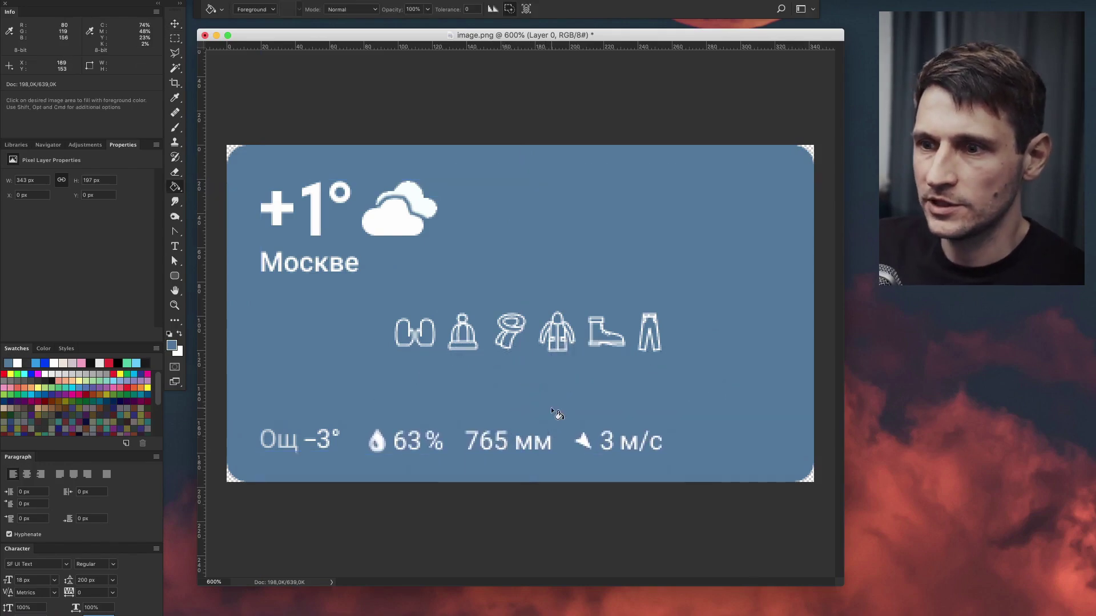
key("m")
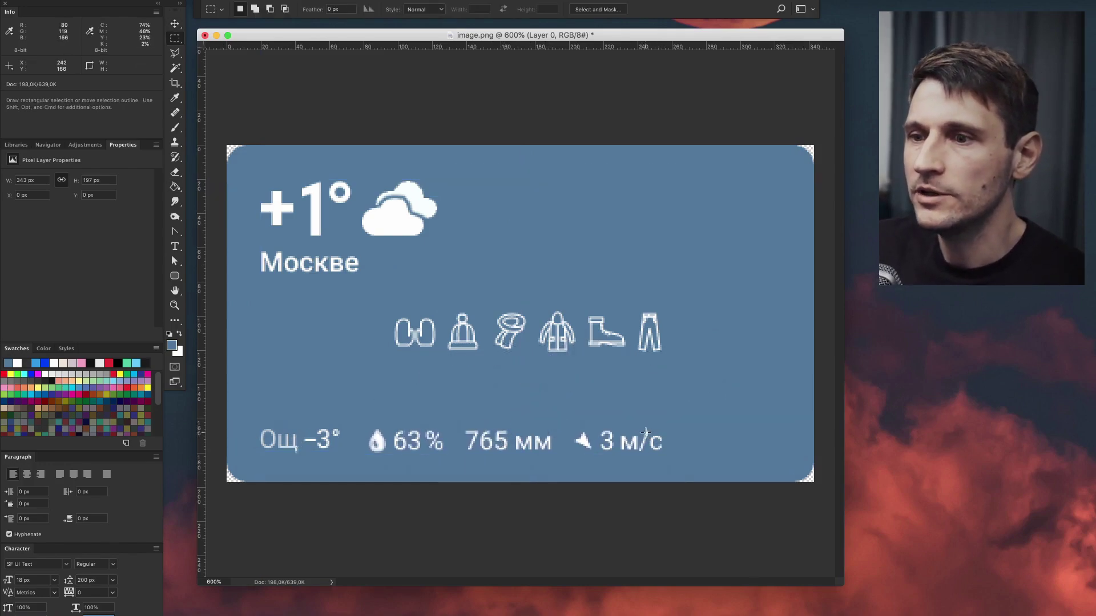
left_click_drag(357, 412, 709, 467)
key("v")
key("Up")
- Shift "765 мм" and the wind reading 3 px right to even out the spacing after the humidity
key("m")
left_click_drag(455, 418, 694, 466)
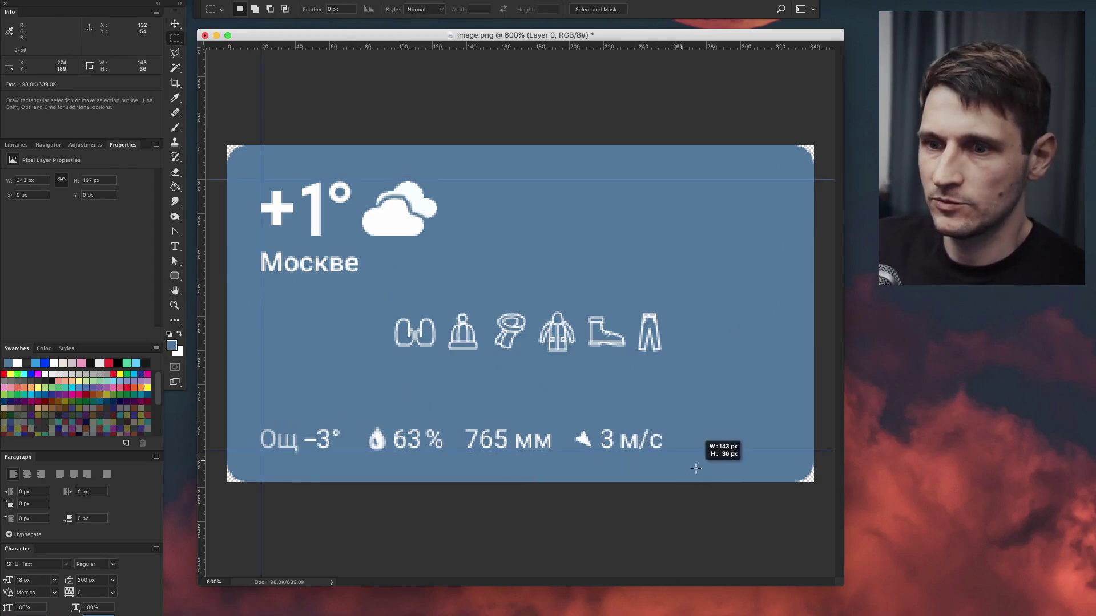
key("v")
key("Right")
key("Right")
key("Right")
key("super+d")
key("m")
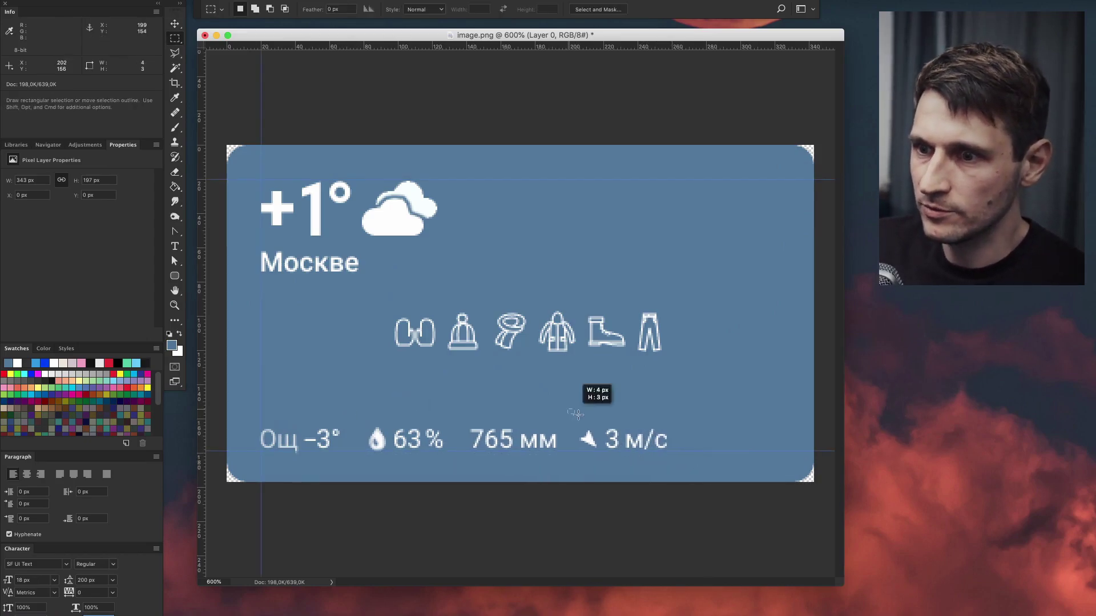
- Rearrange the clothing icons into two rows of three by moving the coat, boot and trousers below the mittens, hat and scarf
key("super+minus")
key("super+minus")
key("super+minus")
key("super+minus")
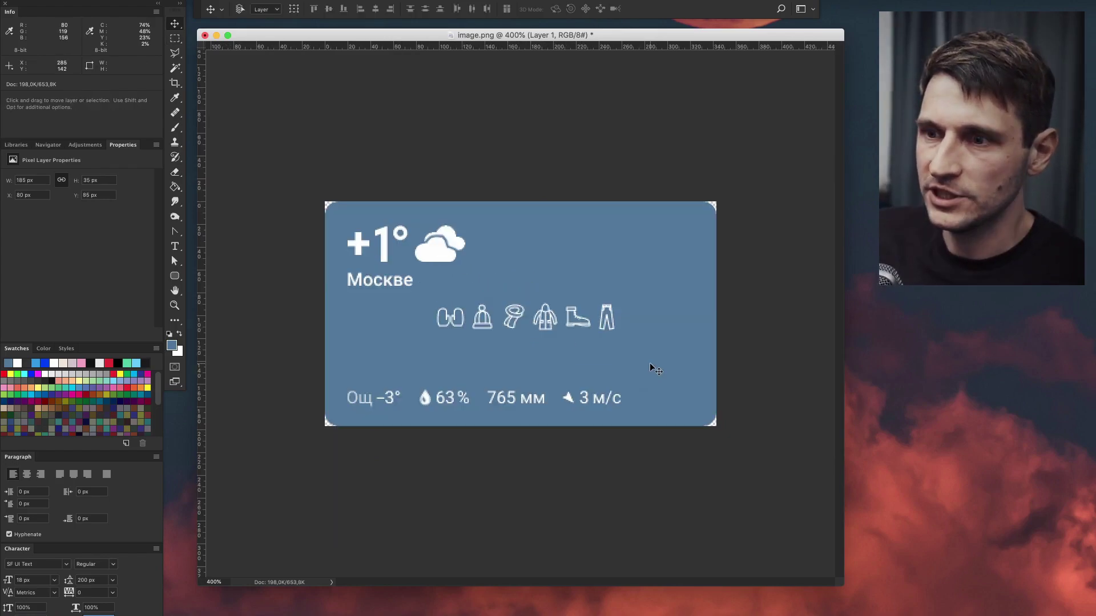
key("super+minus")
key("Tab")
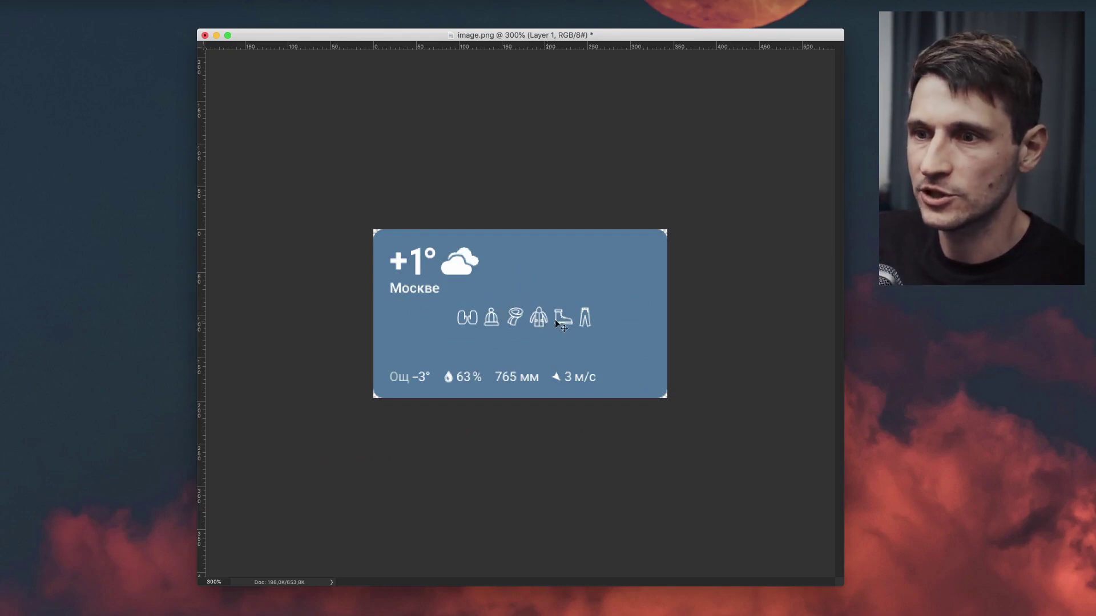
key("Tab")
key("m")
left_click_drag(527, 301, 616, 337)
key("v")
left_click_drag(563, 315, 489, 355)
- Try enlarging the two-row clothing icons to about 171 × 112 px, and undo back to the single row
key("super+t")
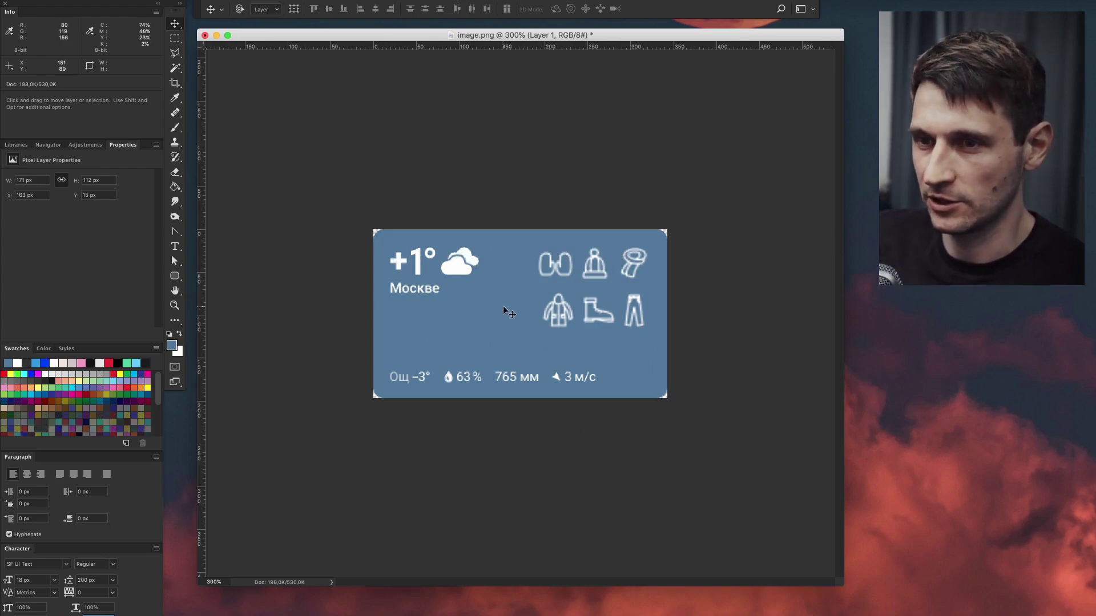
key("super+z")
key("super+z")
key("super+z")
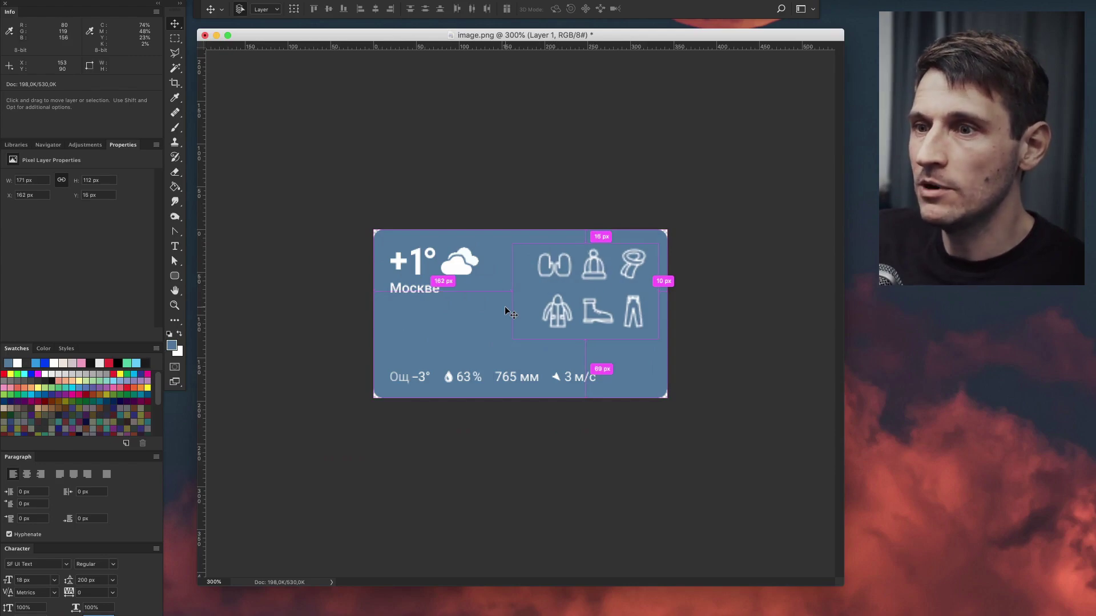
key("super+alt+z")
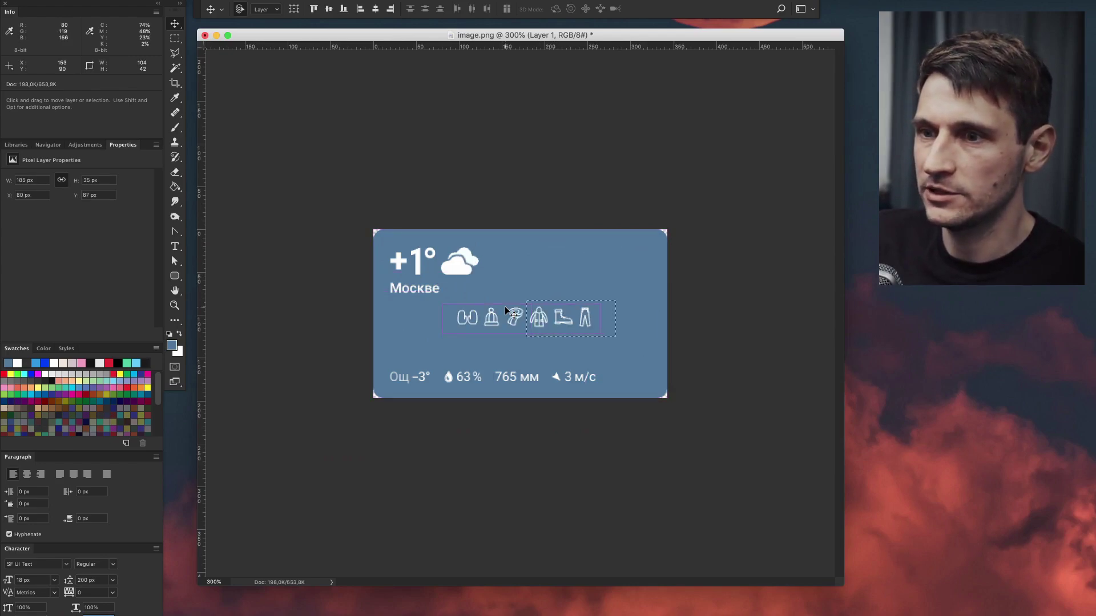
- Restore the two-row arrangement of the clothing icons and move the block about 40 px right and 23 px up
key("super+shift+z")
left_click_drag(504, 321, 539, 300)
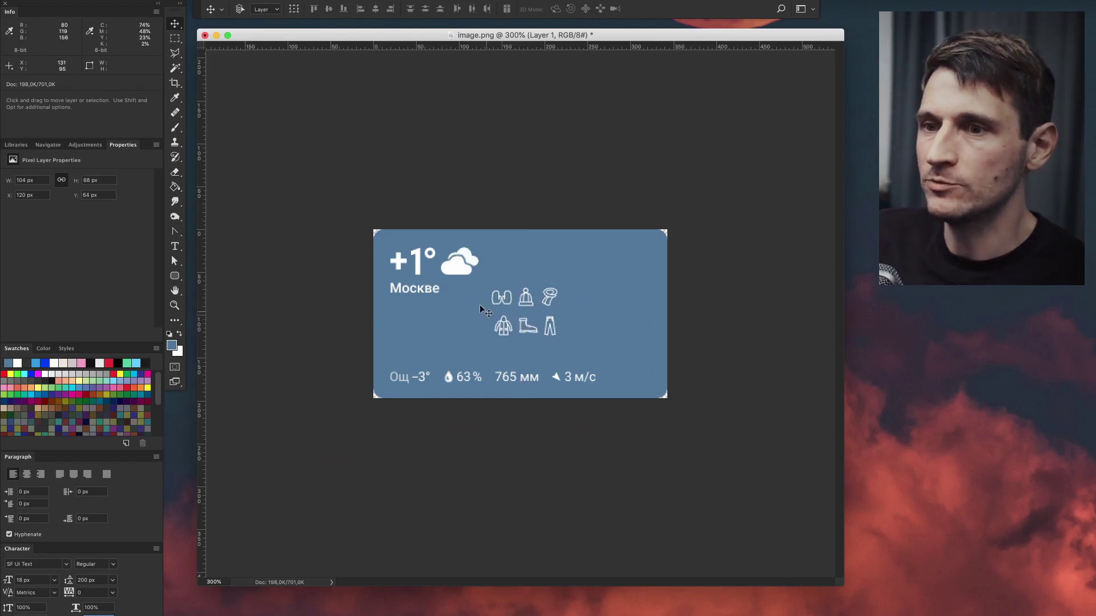
- Move "Москве" from below the temperature to the card's upper-right corner
key("alt+[")
key("m")
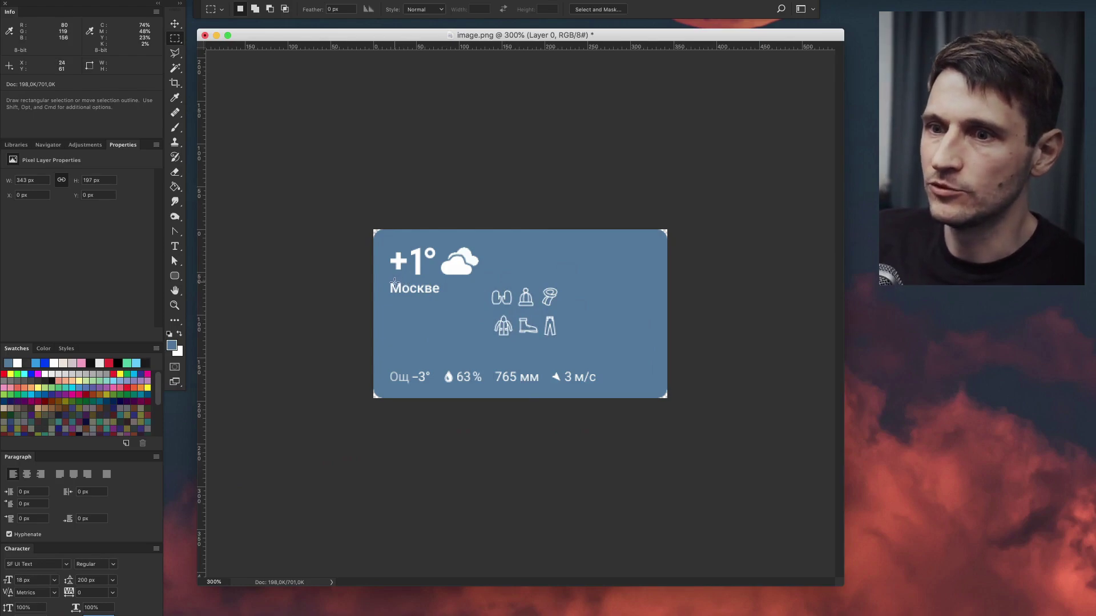
left_click_drag(389, 281, 447, 298)
key("v")
left_click_drag(420, 290, 619, 250)
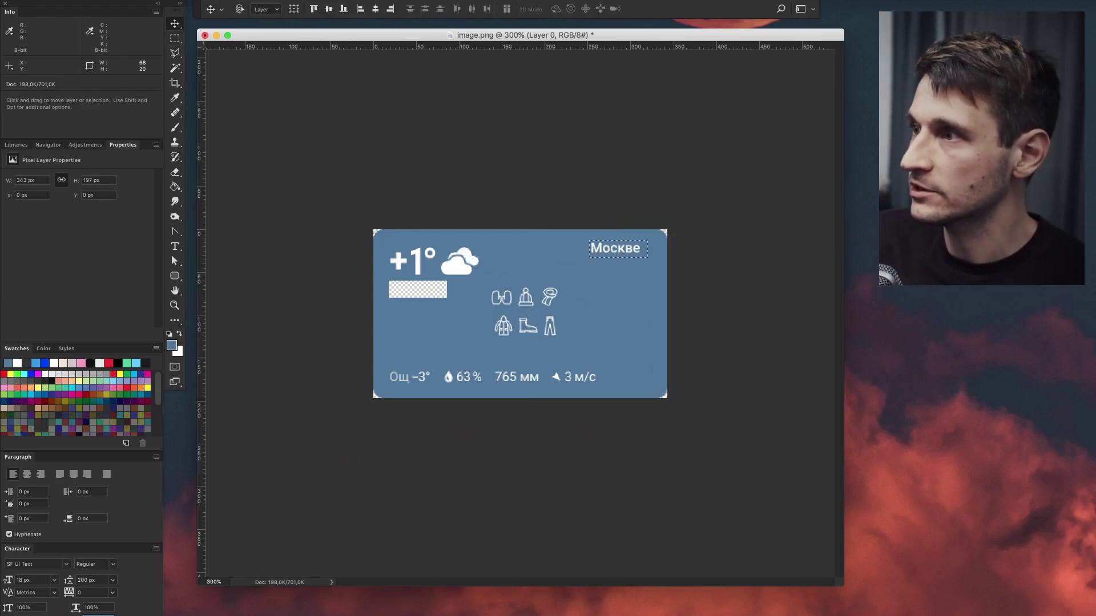
- Cut the "+1°" and the cloud out of the image onto their own layer
key("m")
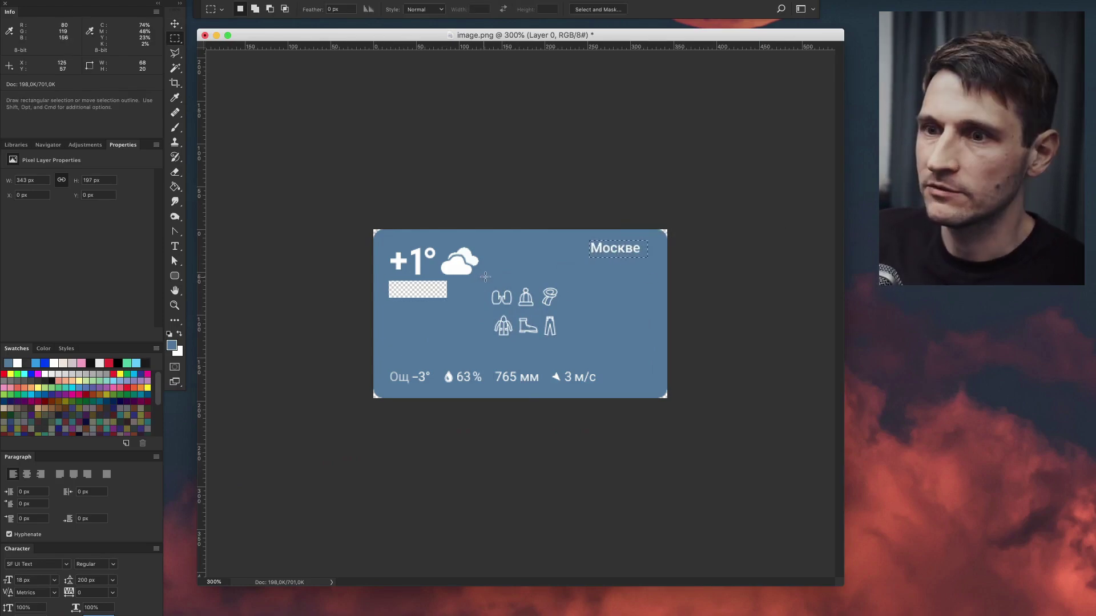
left_click_drag(491, 278, 386, 242)
key("super+shift+j")
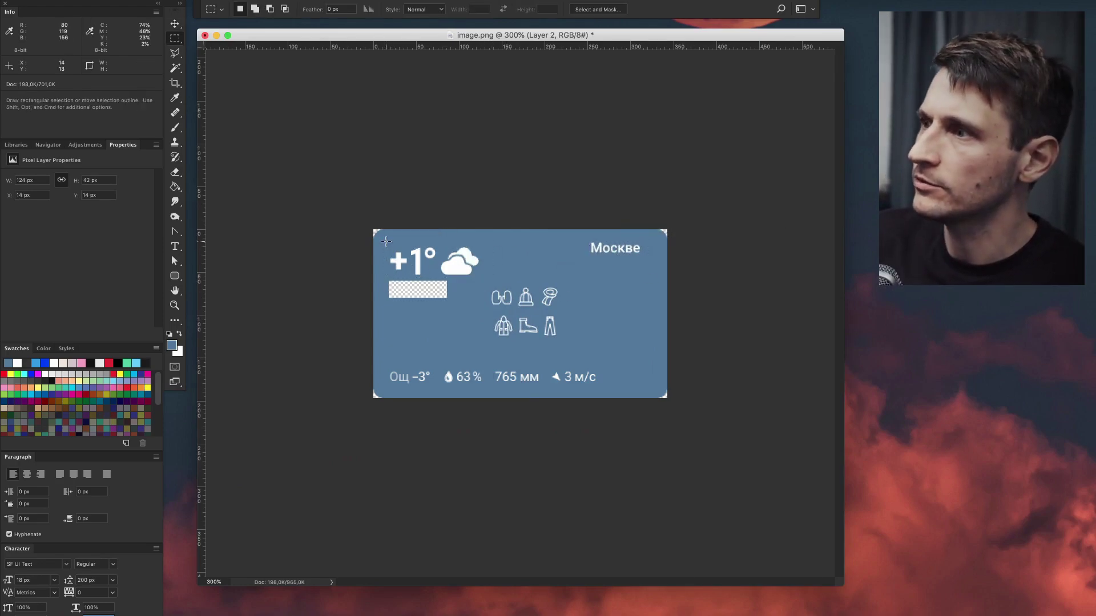
key("v")
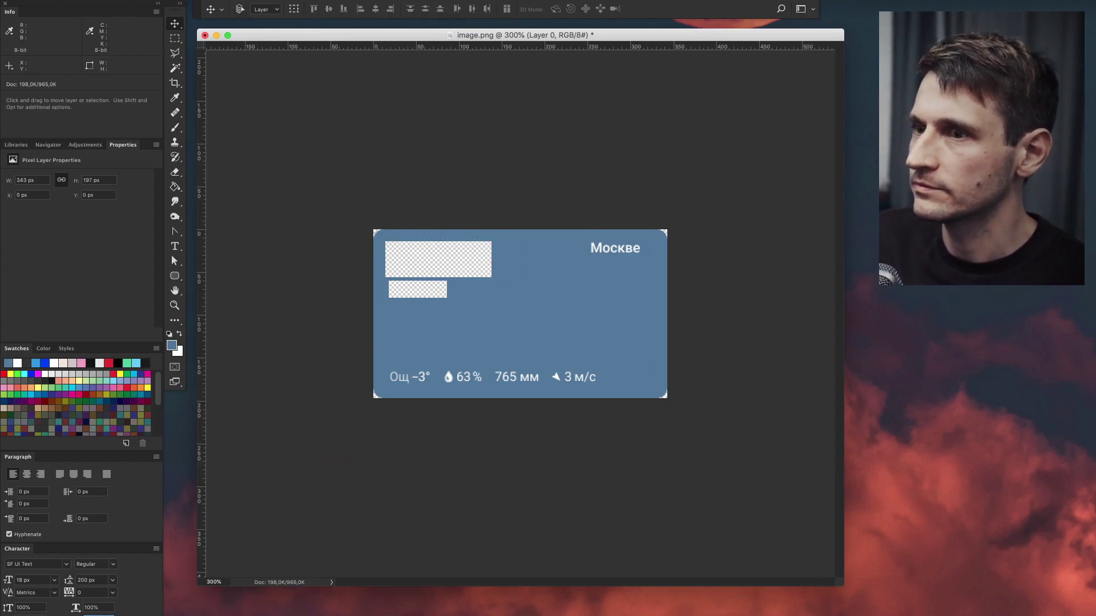
- Fill the two transparent holes left in the image layer with the card's blue
key("g")
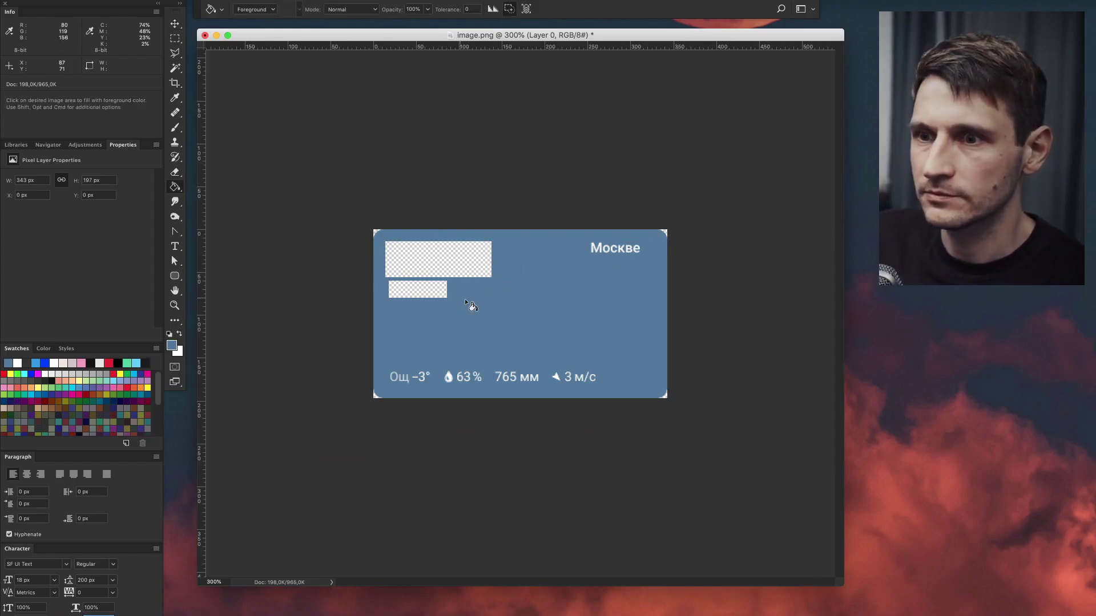
left_click(440, 292)
left_click(464, 251)
key("super+v")
key("v")
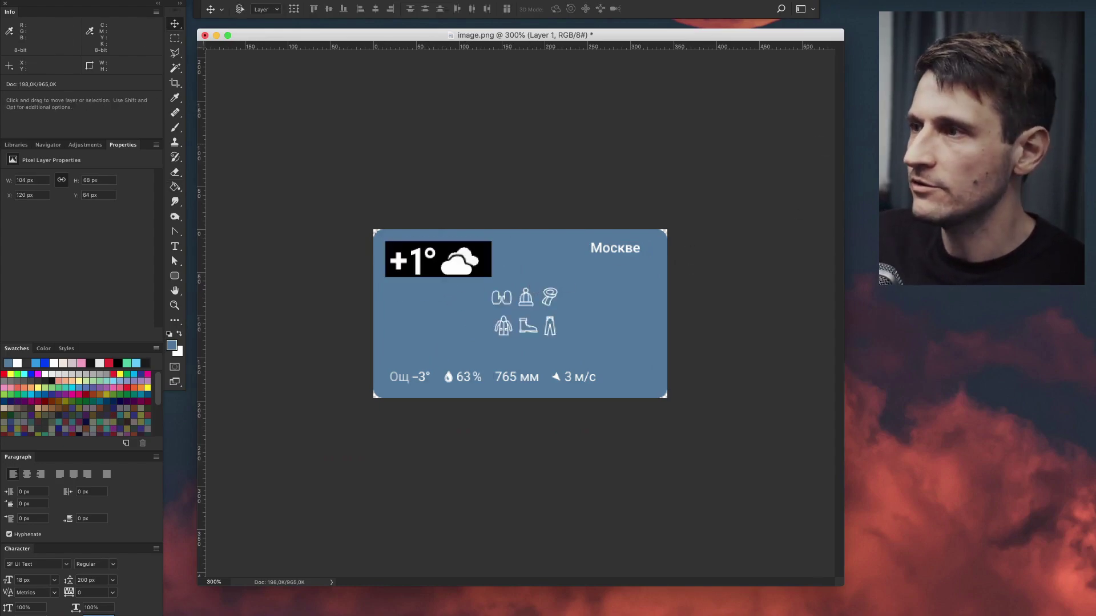
- Set the "+1°" and cloud layer to Screen blending and move it down about 56 px
key("alt+bracketright")
key("shift+alt+m")
key("shift+alt+s")
left_click_drag(624, 287, 530, 323)
- Enlarge the two rows of clothing icons to about 163 × 106 px
key("alt+bracketleft")
key("super+t")
key("Return")
key("ctrl+alt+z")
key("ctrl+alt+z")
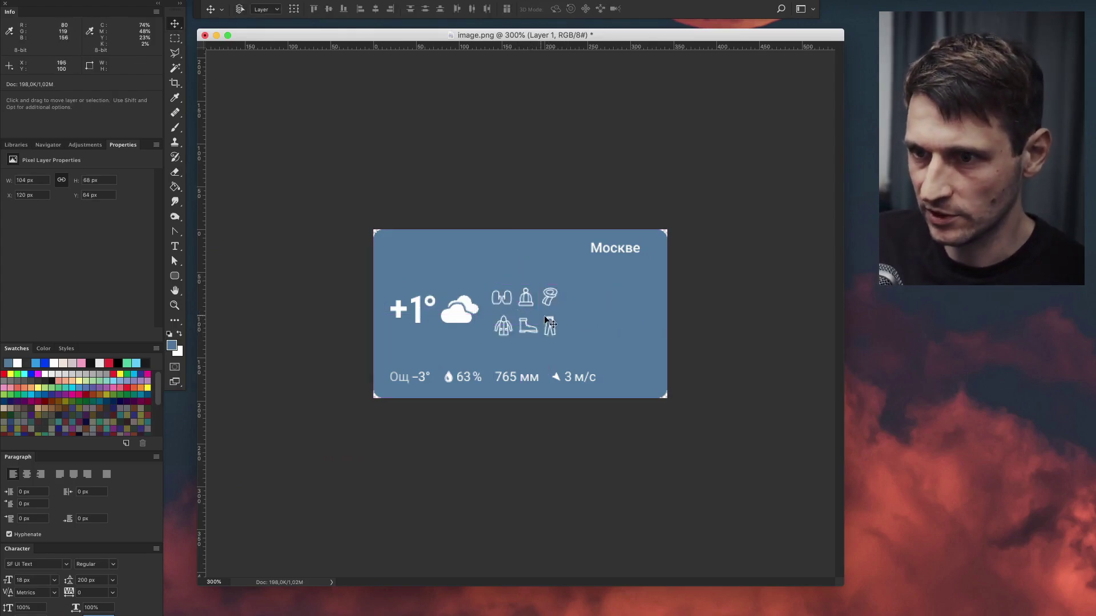
key("m")
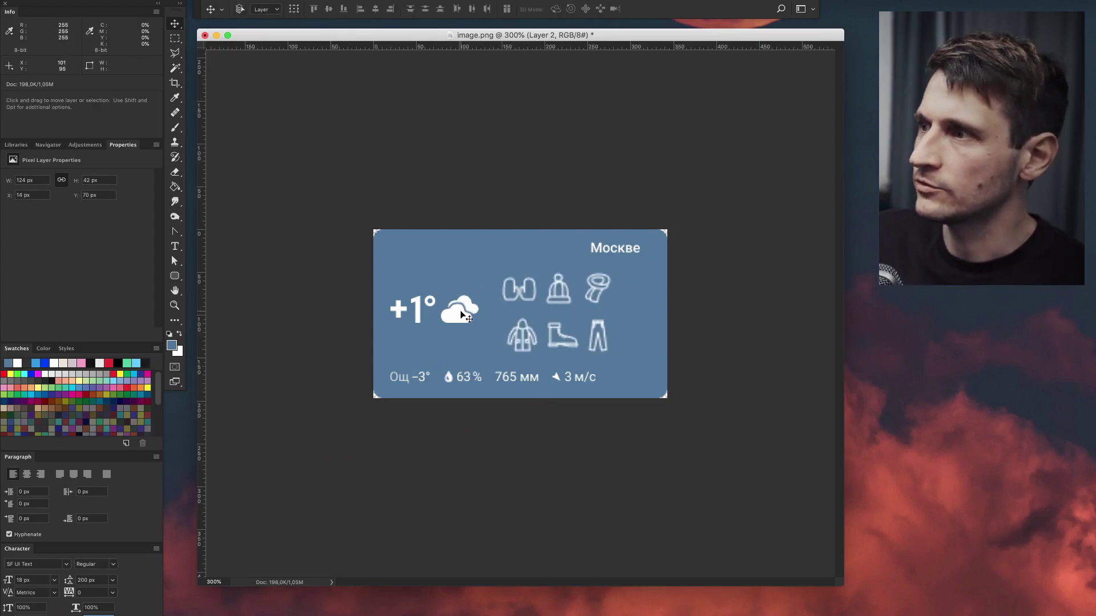
- Stack the cloud above "+1°" and move the clothing icons closer, just to their right
mouse_move(460, 311)
left_mouse_down()
mouse_move(477, 299)
mouse_move(429, 336)
mouse_move(429, 248)
mouse_move(443, 304)
left_mouse_up()
left_click_drag(552, 337, 507, 322)
left_click_drag(572, 310, 583, 310)
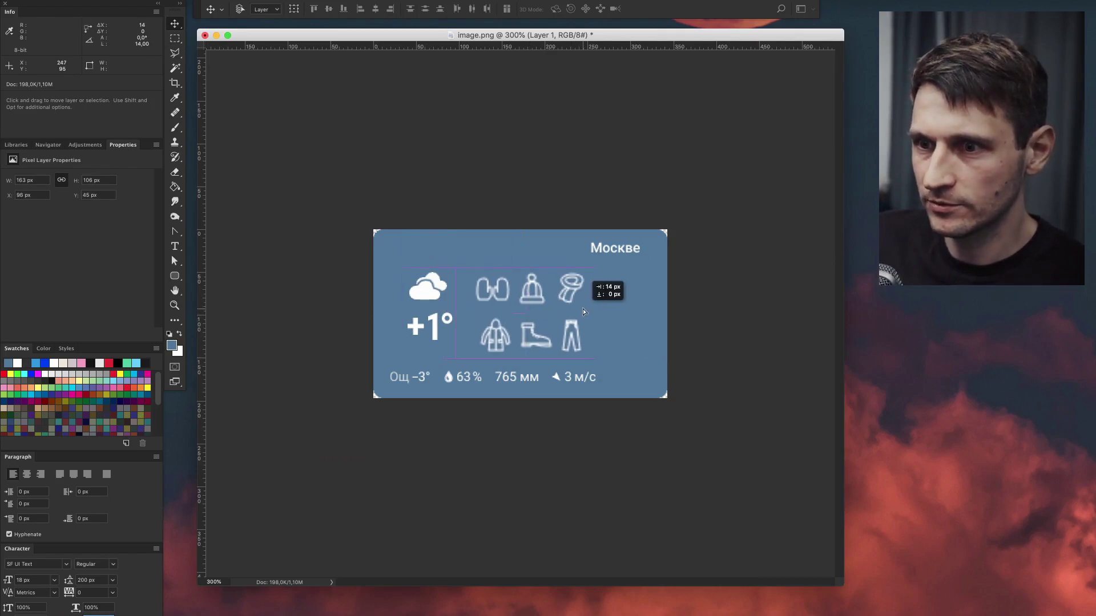
- Scale the clothing icons layer down to about 150 × 97 px
key("super+t")
left_click_drag(594, 359, 583, 350)
key("Return")
- Move the lower row of clothing icons up about 4 px to tighten the gap between the rows
key("m")
left_click_drag(584, 308, 463, 362)
key("v")
key("shift+Up")
key("Down")
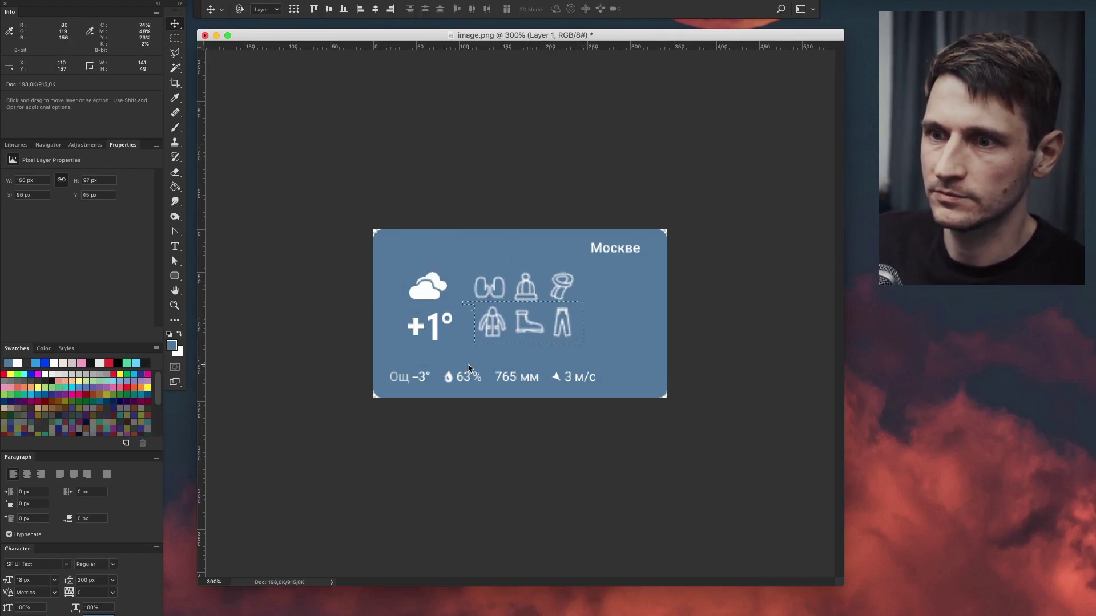
key("Down")
key("Down")
key("Down")
key("Down")
key("Down")
key("super+d")
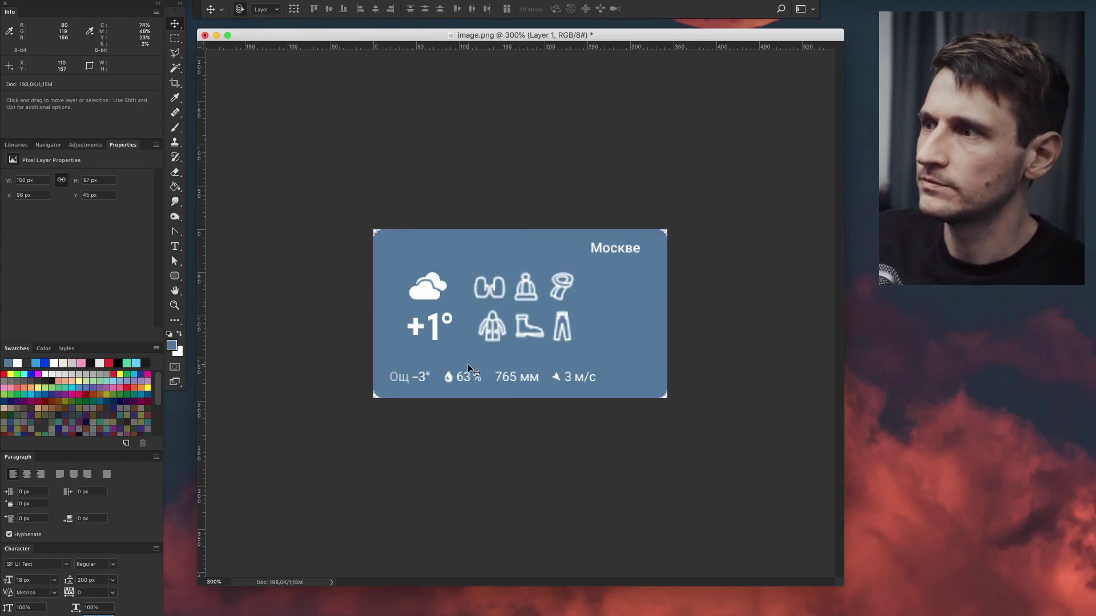
- Shift the temperature block and clothing icons together about 32 px right, and move "Москве" to the card's upper-left corner
left_click_drag(468, 368, 504, 329)
left_click(634, 271, "super")
key("m")
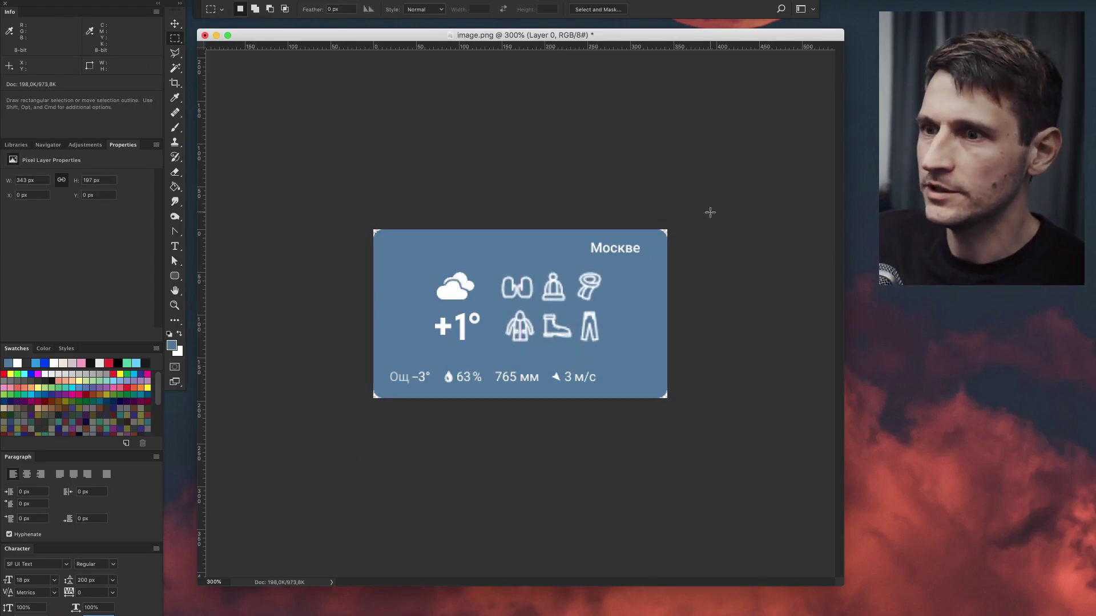
left_click_drag(653, 239, 580, 258)
key("v")
left_click_drag(606, 255, 406, 257)
key("super+d")
- Enlarge the canvas to 477 × 584 px and fill the transparent area around the card with dark grey
key("super+minus")
key("g")
key("alt+super+c")
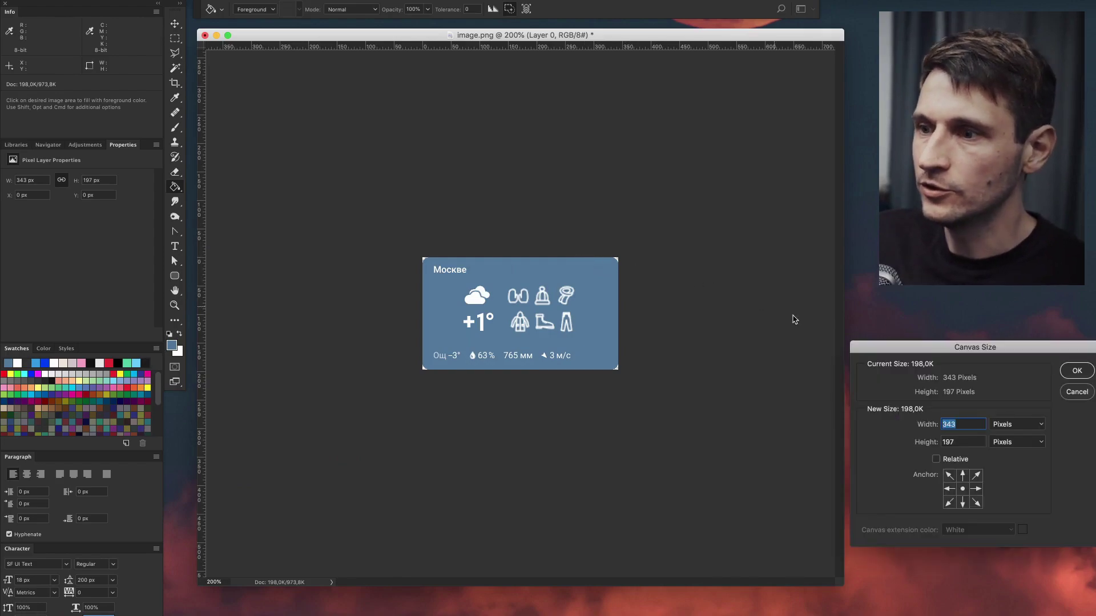
type("477")
key("Tab")
type("584")
key("Return")
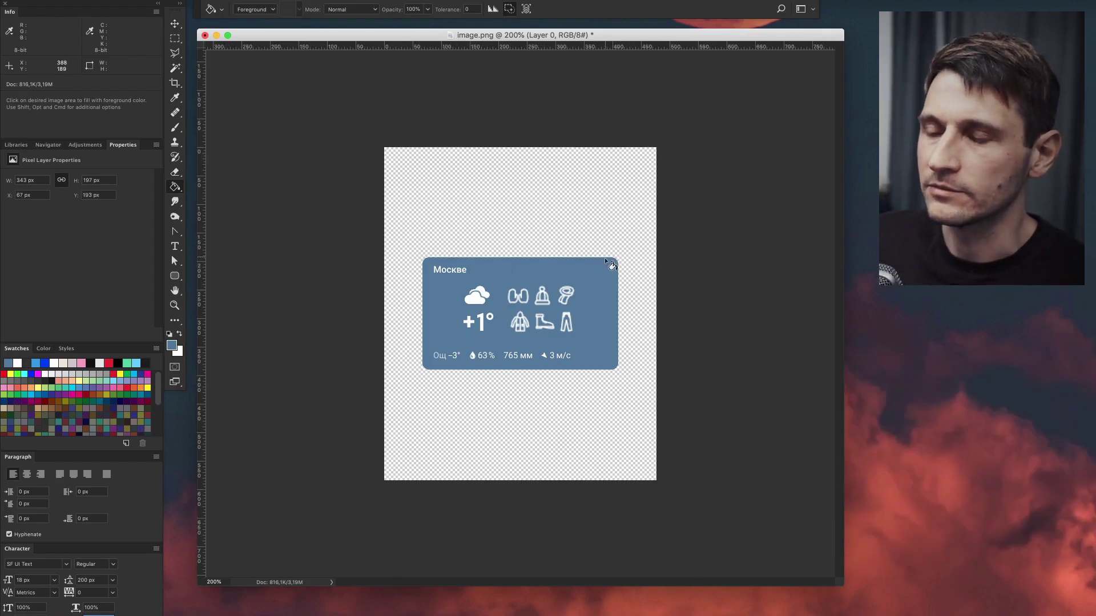
left_click(617, 222)
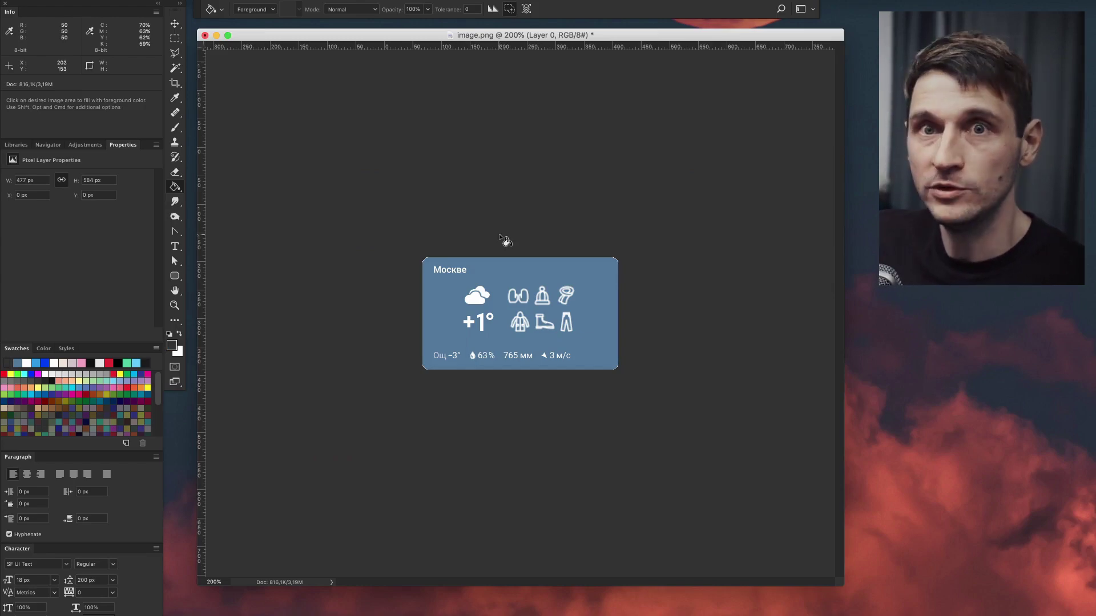
- Try raising the saturation of the image layer with Hue/Saturation
key("alt+bracketright")
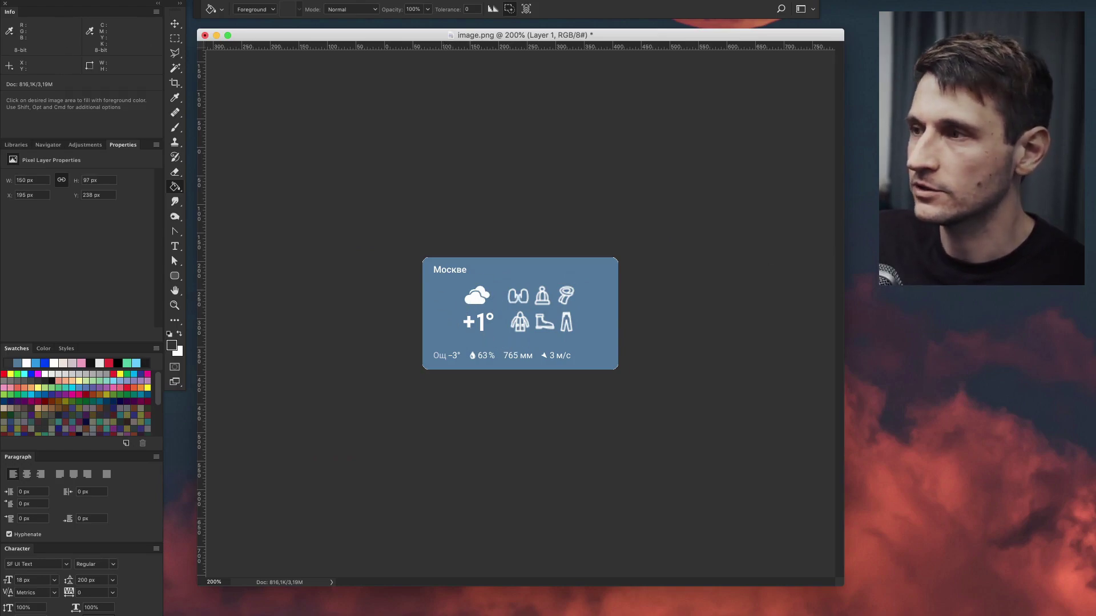
key("alt+bracketleft")
key("super+u")
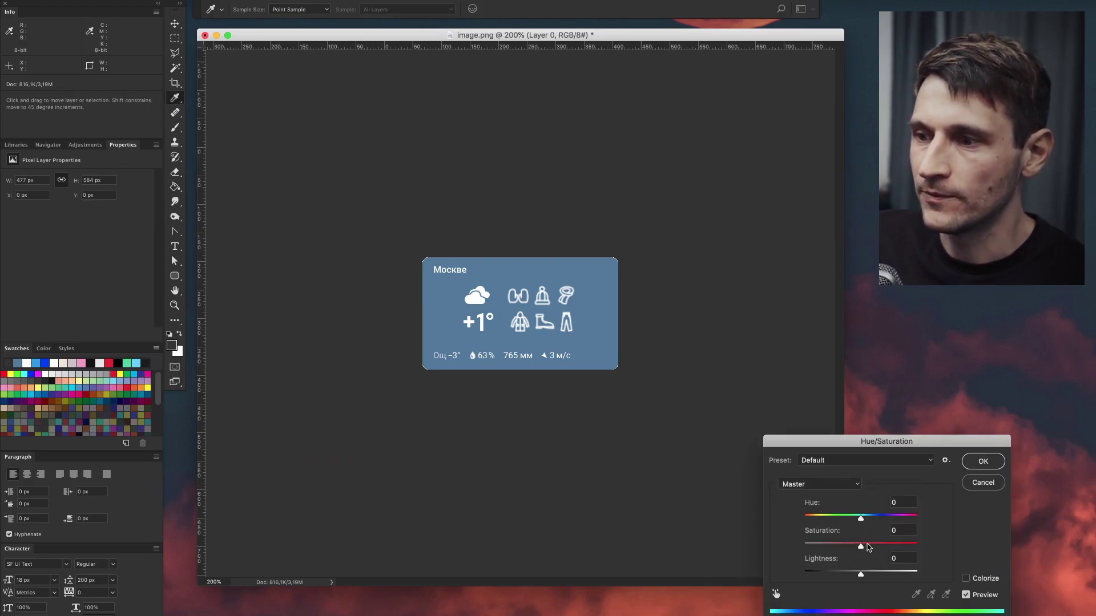
mouse_move(860, 546)
left_mouse_down()
mouse_move(893, 546)
mouse_move(872, 519)
mouse_move(851, 521)
mouse_move(866, 518)
mouse_move(882, 546)
left_mouse_up()
key("Escape")
key("g")
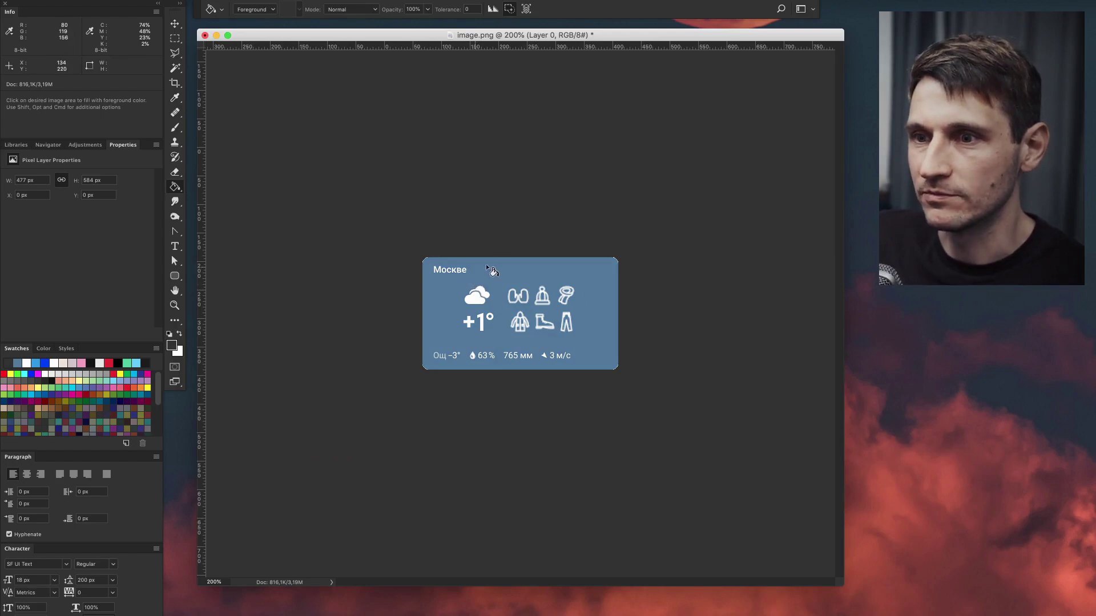
key("super+Tab")
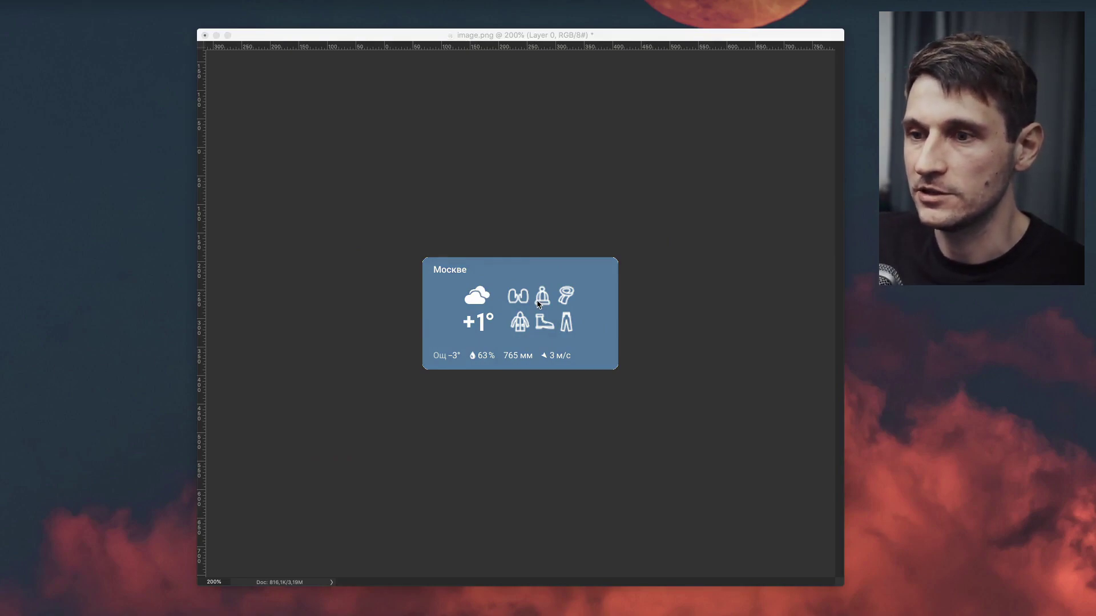
left_click(457, 275)
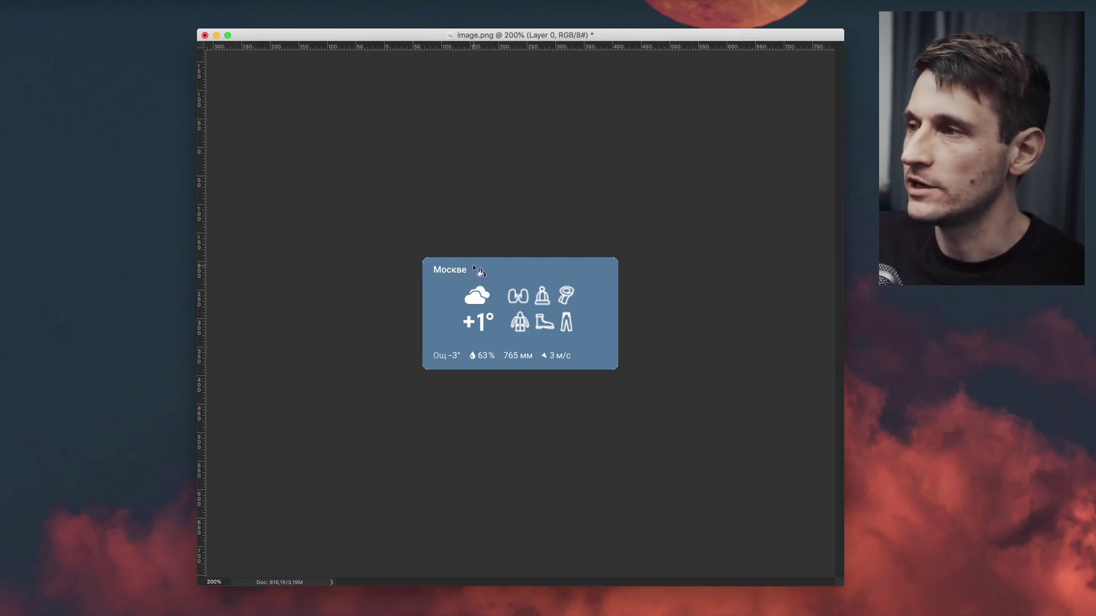
left_click_drag(434, 279, 392, 238)
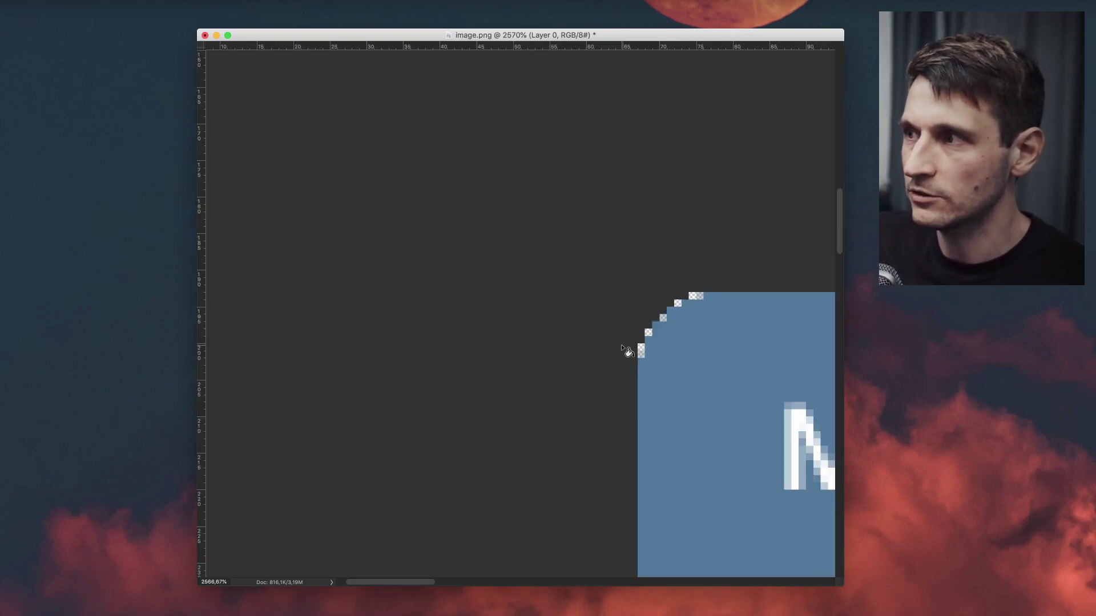
key("super+1")
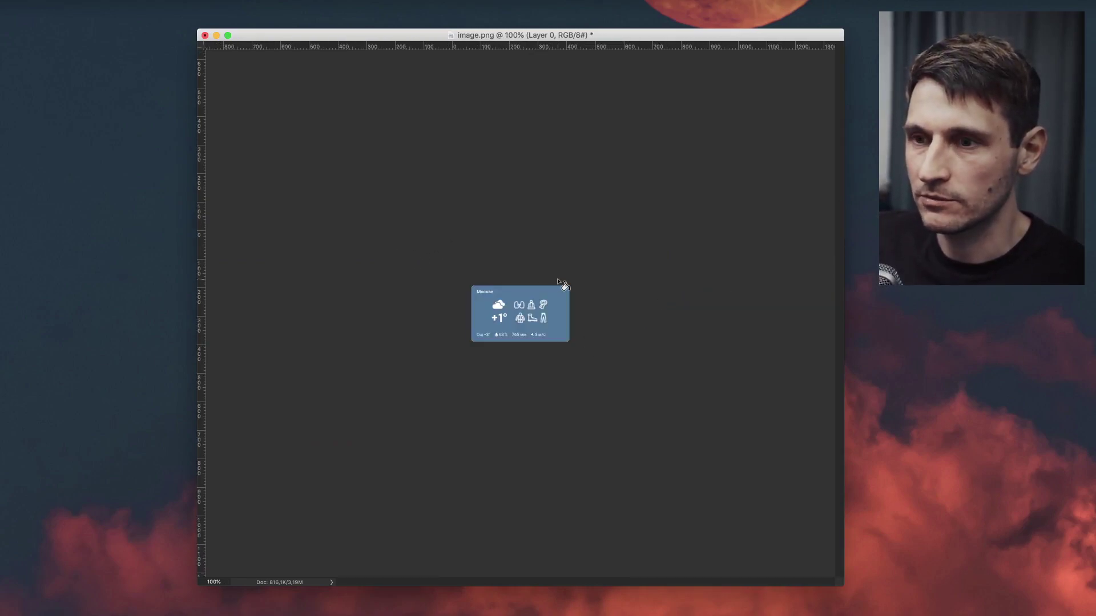
key("super+equal")
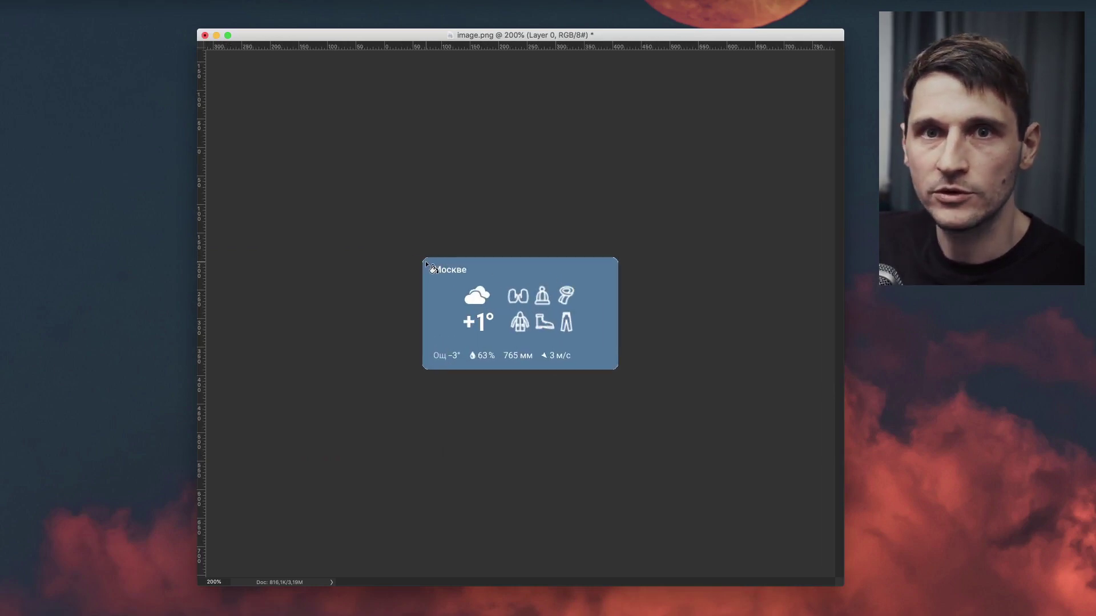